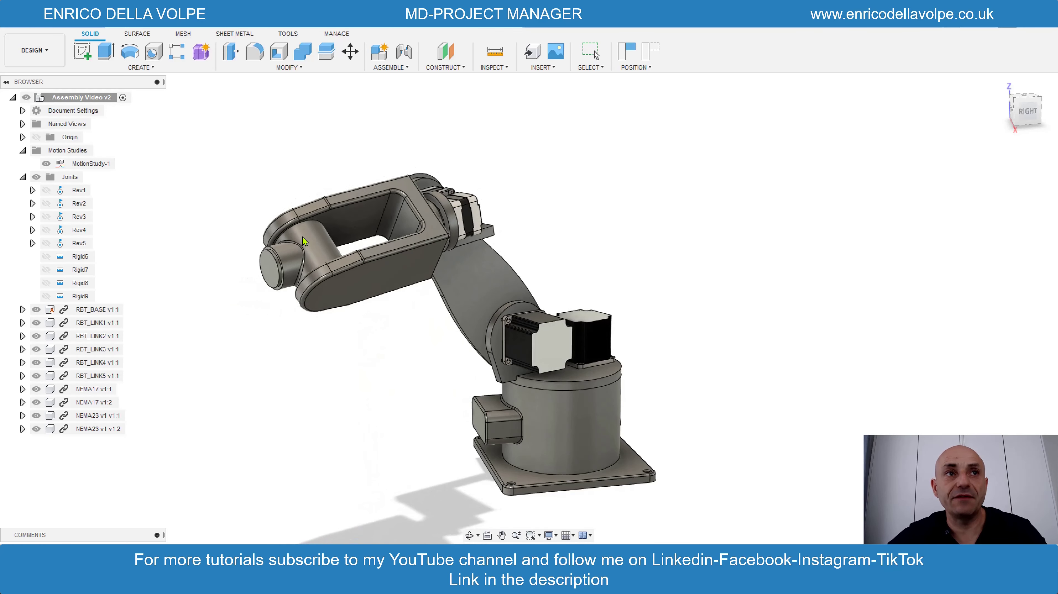
# Step: Swing the finished robot arm up to an upright pose to preview its motion
pyautogui.moveTo(549, 380)
pyautogui.mouseDown()
pyautogui.moveTo(575, 380)
pyautogui.moveTo(500, 371)
pyautogui.moveTo(639, 253)
pyautogui.moveTo(790, 167)
pyautogui.moveTo(814, 249)
pyautogui.moveTo(544, 269)
pyautogui.moveTo(390, 256)
pyautogui.moveTo(314, 276)
pyautogui.moveTo(245, 313)
pyautogui.moveTo(276, 208)
pyautogui.moveTo(429, 178)
pyautogui.moveTo(472, 191)
pyautogui.moveTo(602, 170)
pyautogui.moveTo(667, 178)
pyautogui.mouseUp()
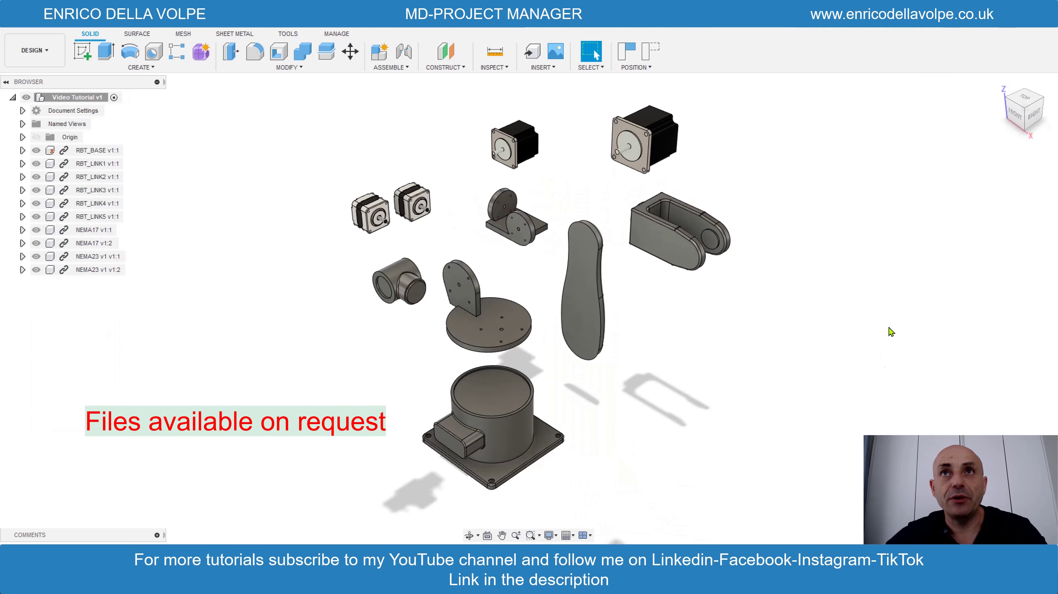
# Step: Seat RBT_LINK1's turntable centre on RBT_BASE's top centre as revolute joint Rev1
pyautogui.moveTo(587, 437)
pyautogui.mouseDown()
pyautogui.moveTo(628, 405)
pyautogui.moveTo(673, 261)
pyautogui.moveTo(534, 360)
pyautogui.mouseUp()
pyautogui.press('Escape')
pyautogui.scroll(3, 528, 312)
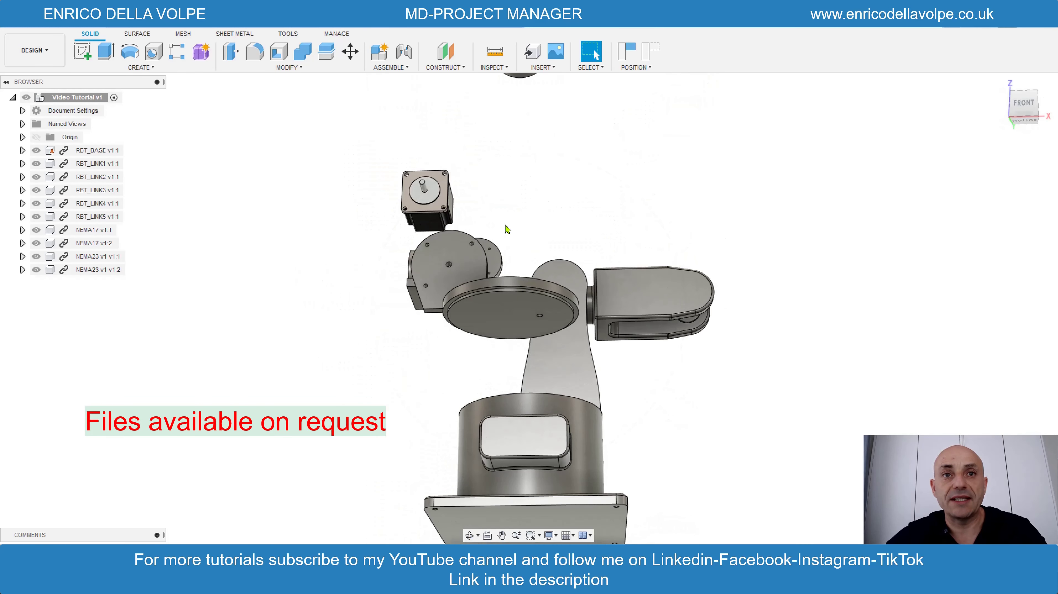
pyautogui.click(397, 92)
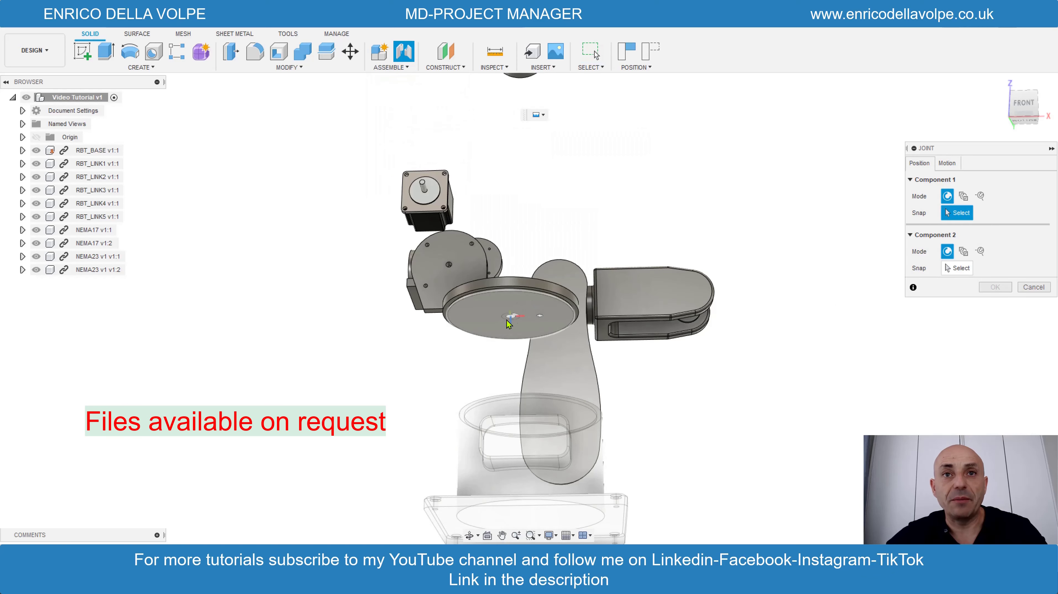
pyautogui.click(509, 323)
pyautogui.click(564, 415)
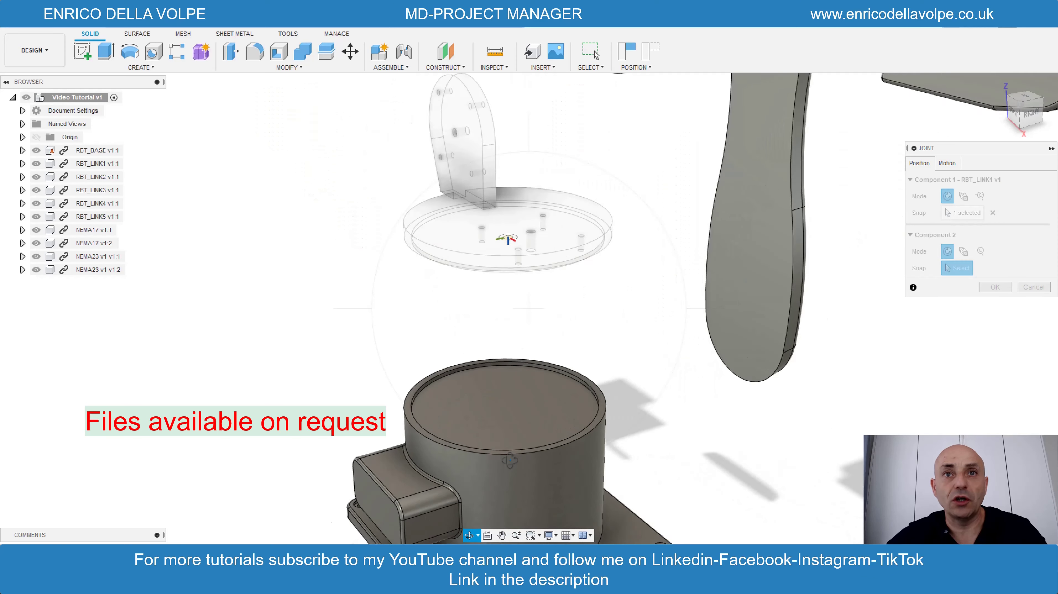
pyautogui.click(951, 166)
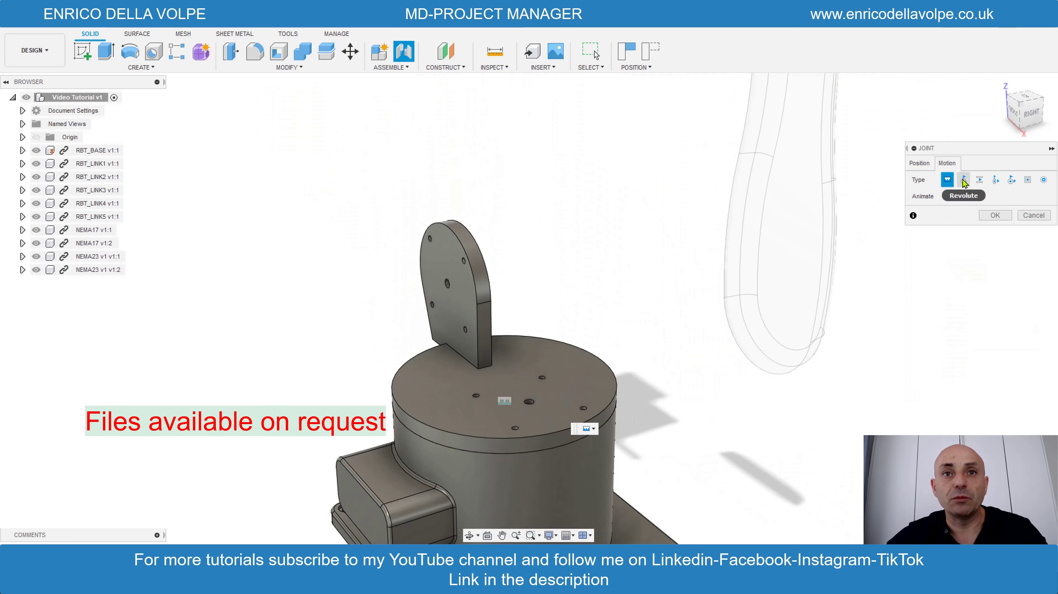
pyautogui.click(995, 232)
# Step: Spin the turntable to test Rev1, then orbit around the base
pyautogui.scroll(-4, 676, 249)
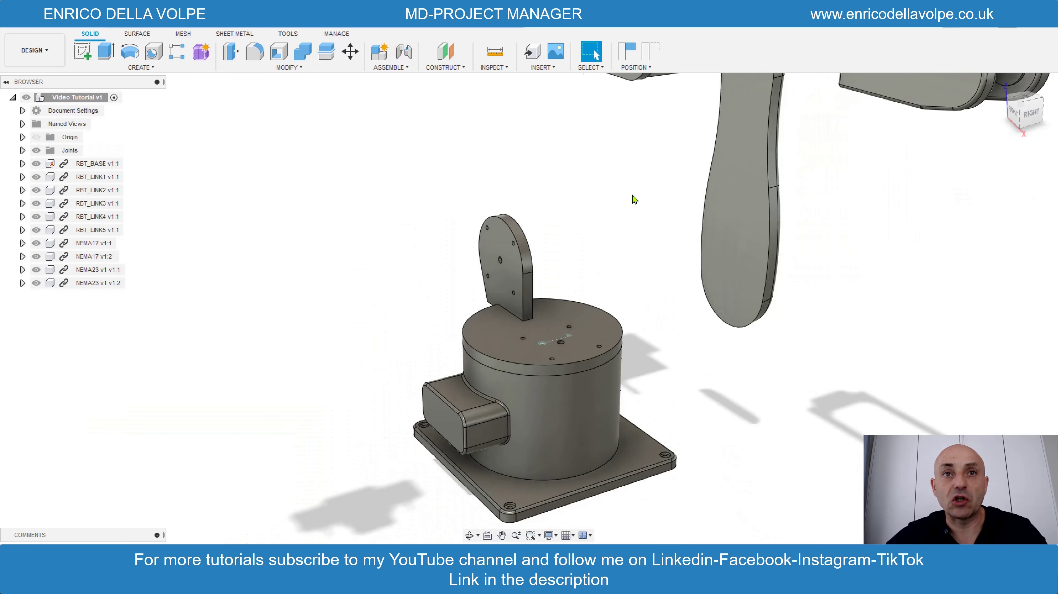
pyautogui.moveTo(616, 317); pyautogui.dragTo(536, 354)
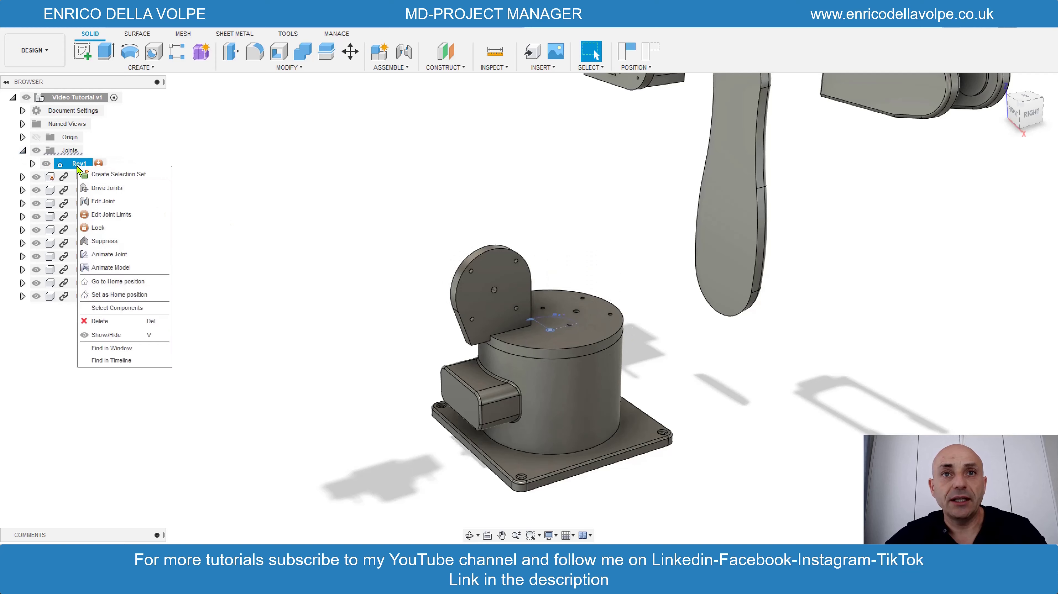
pyautogui.scroll(-2, 676, 242)
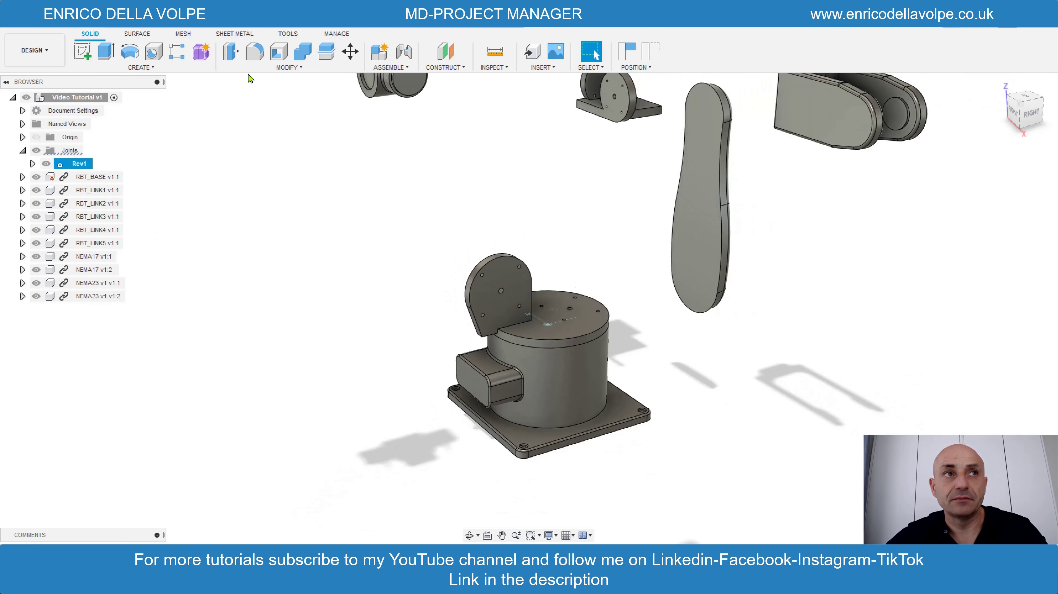
pyautogui.moveTo(471, 536); pyautogui.dragTo(603, 389)
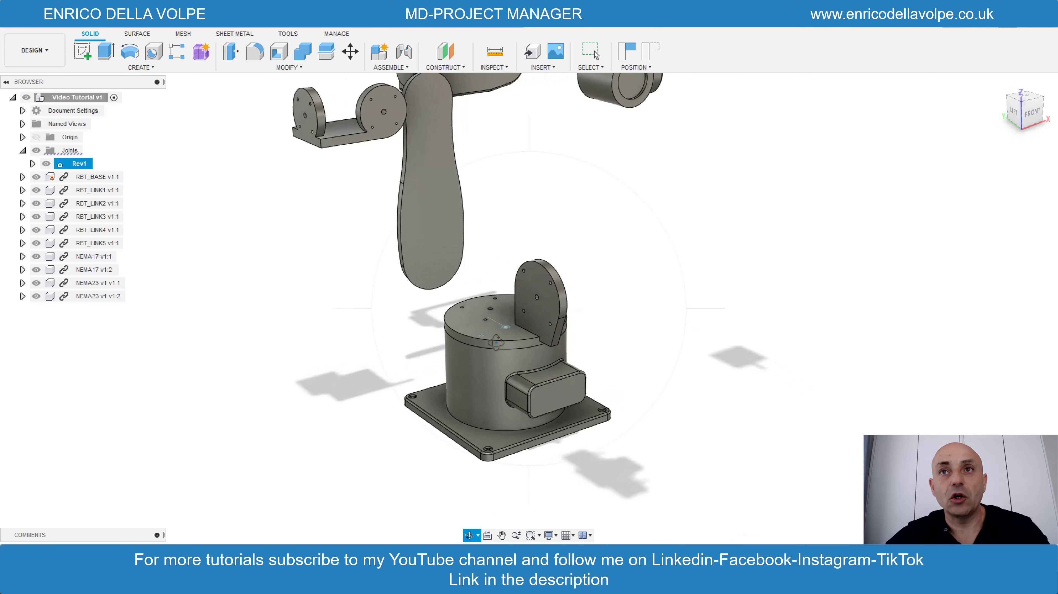
# Step: Hinge RBT_LINK2's lower pivot onto the hole in RBT_LINK1's upright plate as revolute joint Rev2
pyautogui.scroll(3, 602, 389)
pyautogui.click(391, 67)
pyautogui.click(400, 95)
pyautogui.click(358, 225)
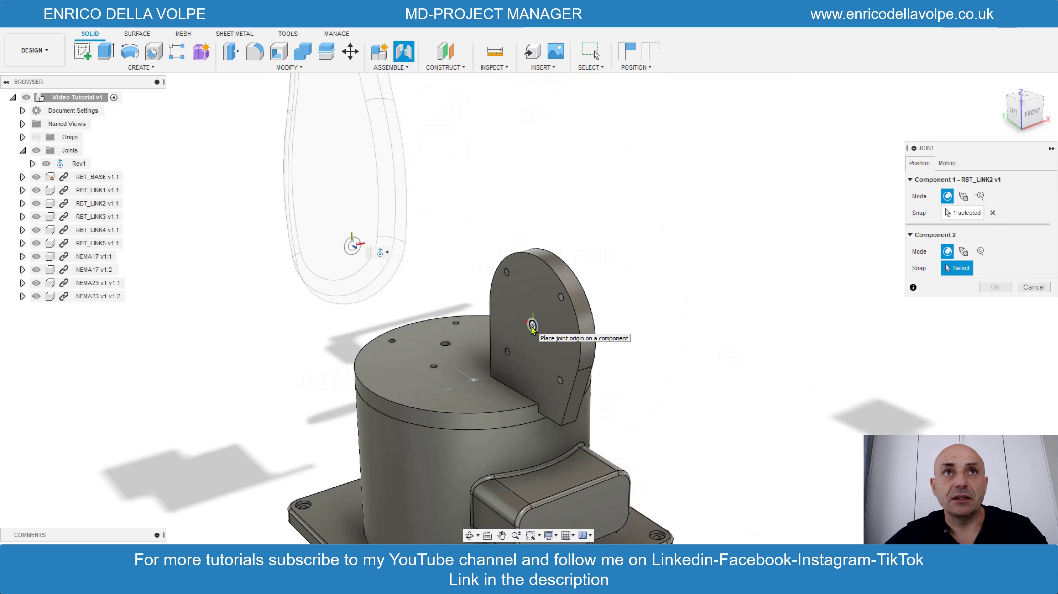
pyautogui.click(532, 329)
pyautogui.click(950, 374)
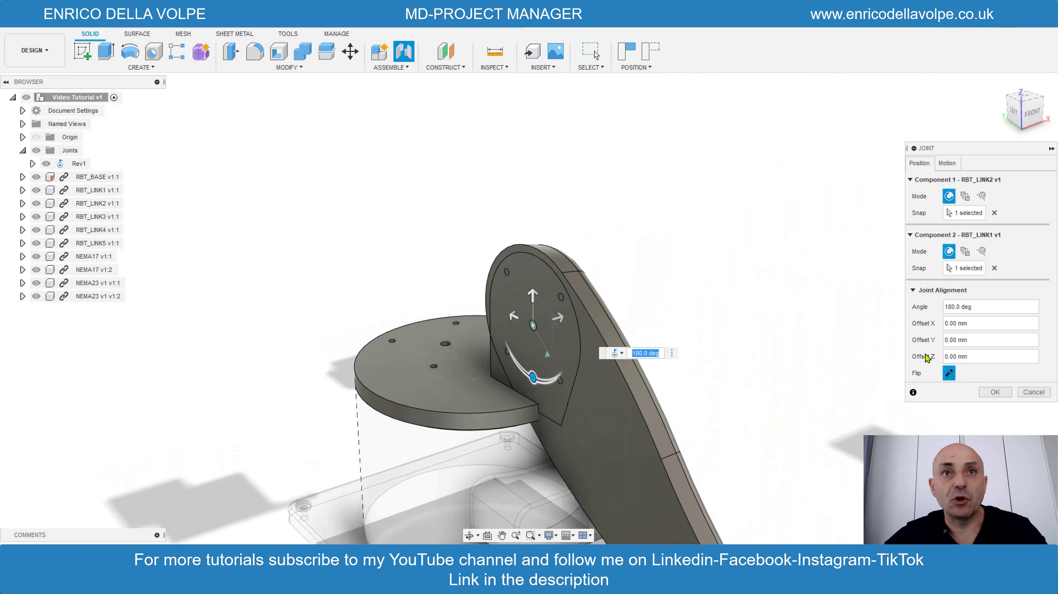
pyautogui.click(995, 392)
# Step: Swing RBT_LINK2 from the robot's right side to test Rev2
pyautogui.scroll(-5, 523, 253)
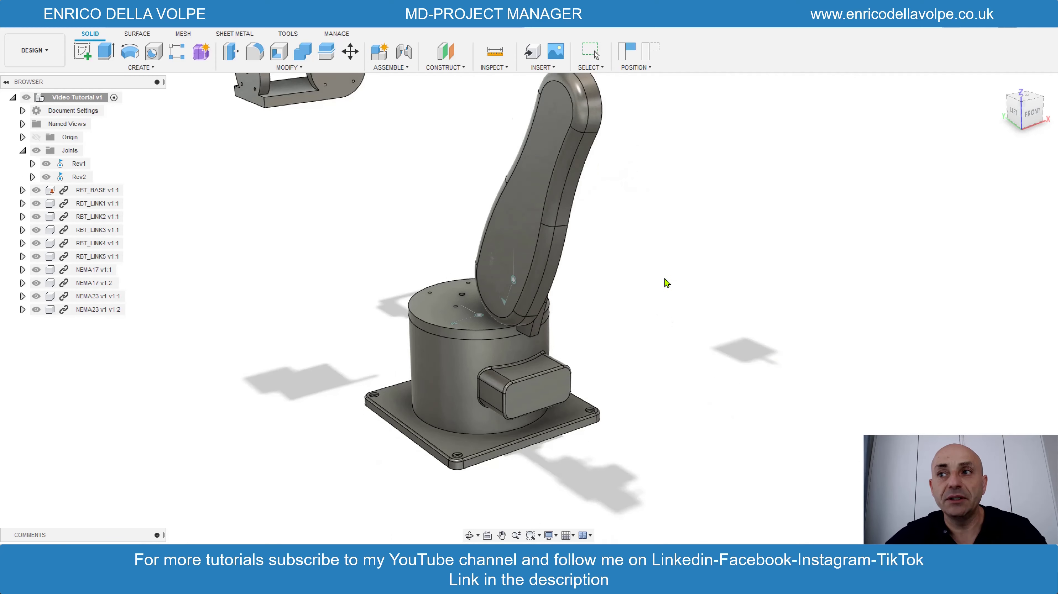
pyautogui.moveTo(465, 425)
pyautogui.keyDown('shift'); pyautogui.mouseDown(button='middle')
pyautogui.moveTo(357, 416)
pyautogui.moveTo(482, 461)
pyautogui.moveTo(456, 182)
pyautogui.moveTo(574, 339)
pyautogui.moveTo(541, 291)
pyautogui.mouseUp(button='middle'); pyautogui.keyUp('shift')
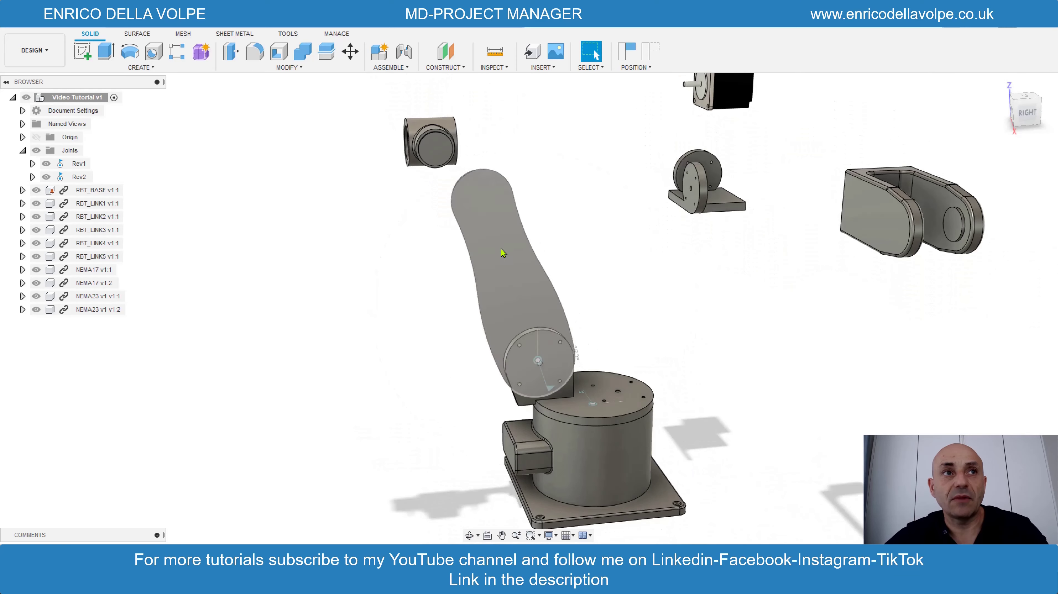
pyautogui.moveTo(541, 292); pyautogui.dragTo(501, 282)
pyautogui.rightClick(502, 275)
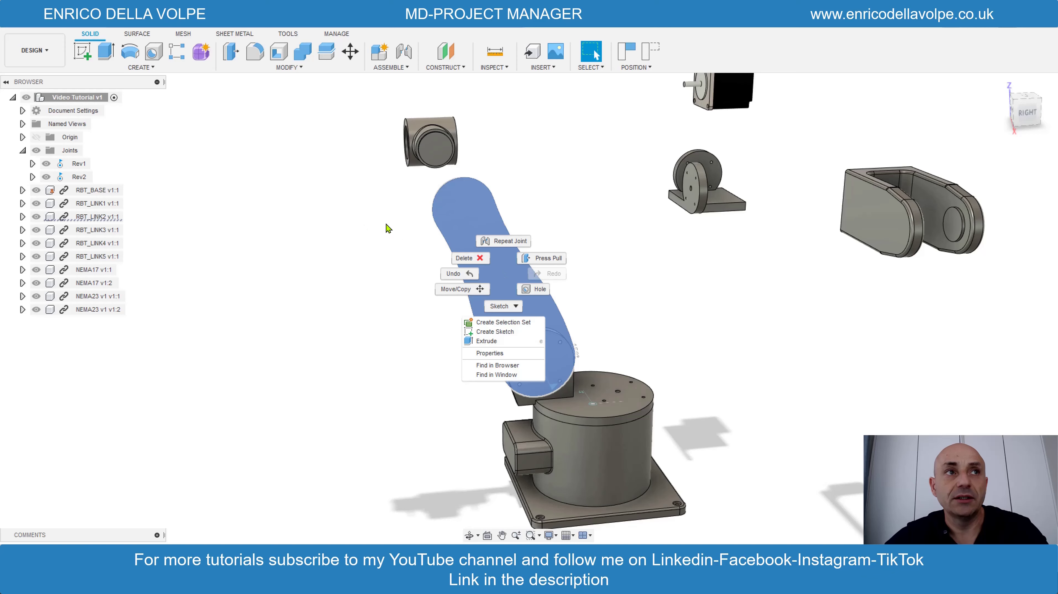
pyautogui.press('Escape')
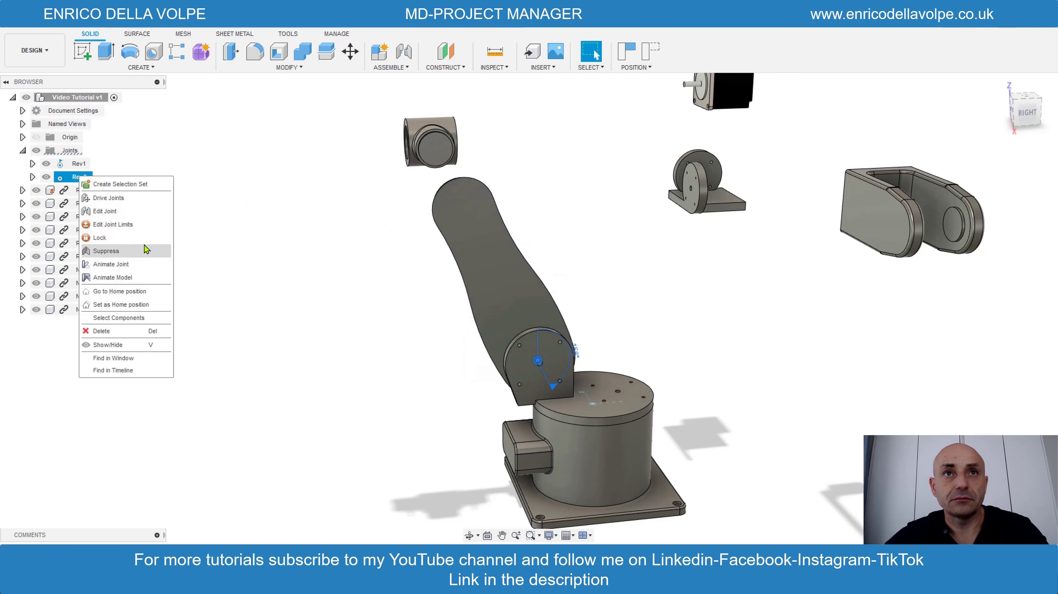
# Step: Move the two-disc bracket next to the arm link, viewed from the front-left
pyautogui.moveTo(503, 388); pyautogui.dragTo(784, 387)
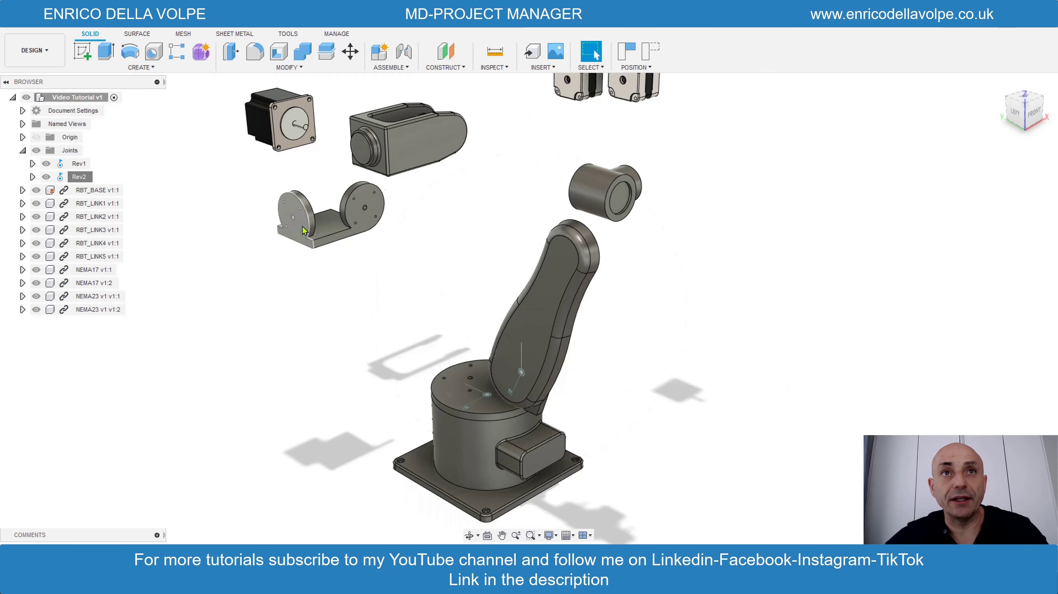
pyautogui.moveTo(304, 231); pyautogui.dragTo(654, 298)
pyautogui.scroll(3, 654, 292)
pyautogui.scroll(2, 624, 250)
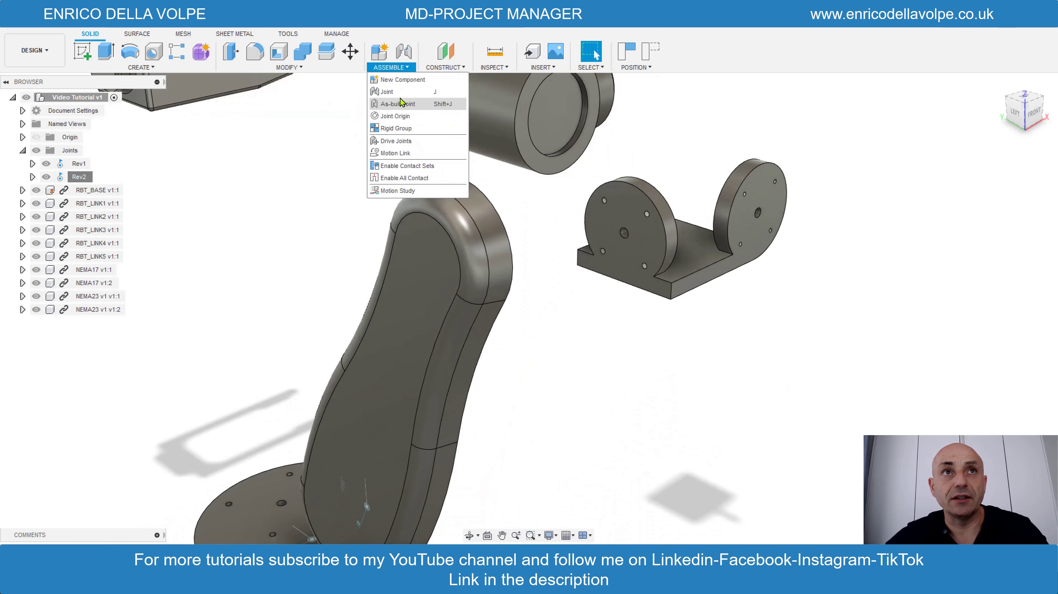
# Step: Join RBT_LINK3's side disc centre to RBT_LINK2's top pivot as revolute joint Rev3
pyautogui.click(397, 92)
pyautogui.click(627, 235)
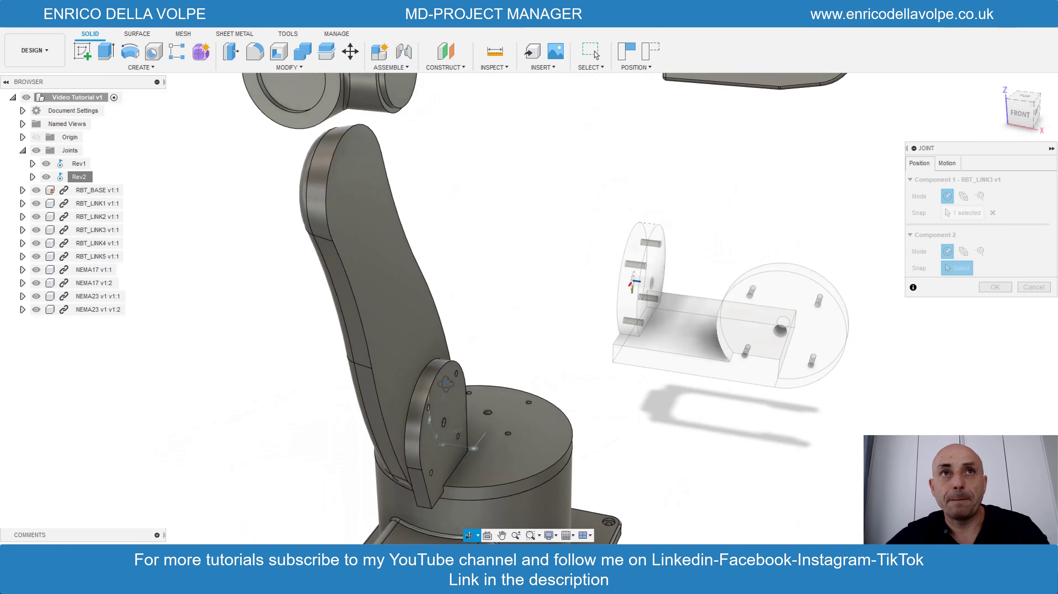
pyautogui.click(364, 174)
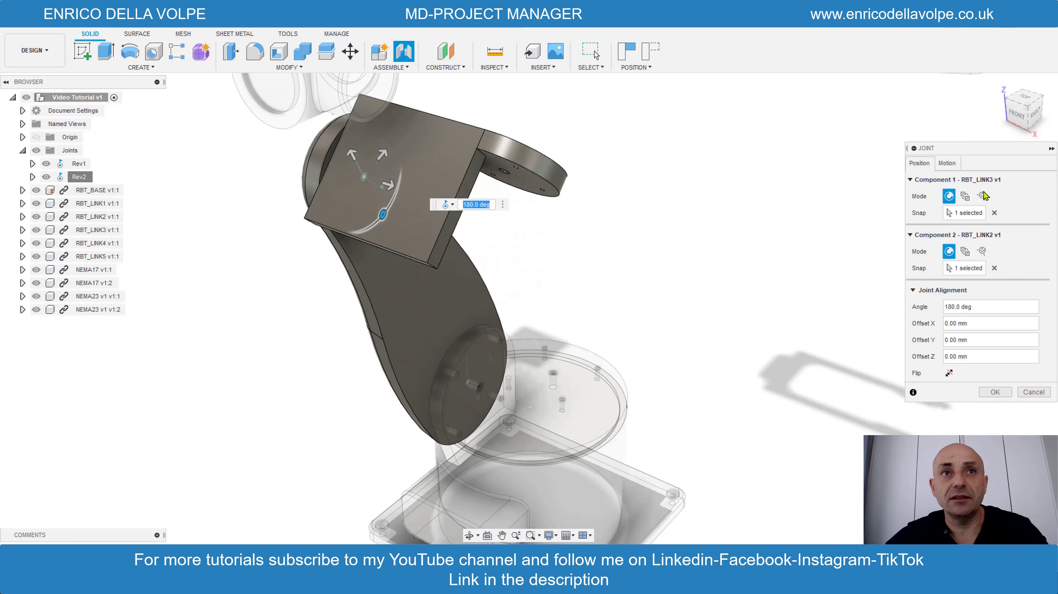
pyautogui.click(995, 394)
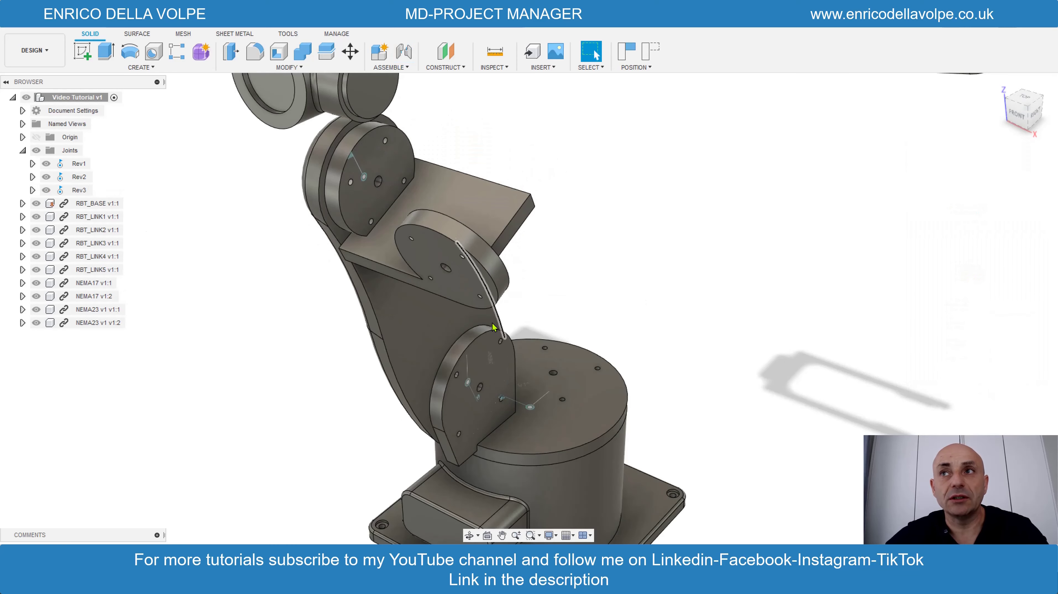
# Step: Swing the RBT_LINK3 bracket to test Rev3, then pull back to see the whole arm
pyautogui.scroll(-3, 576, 277)
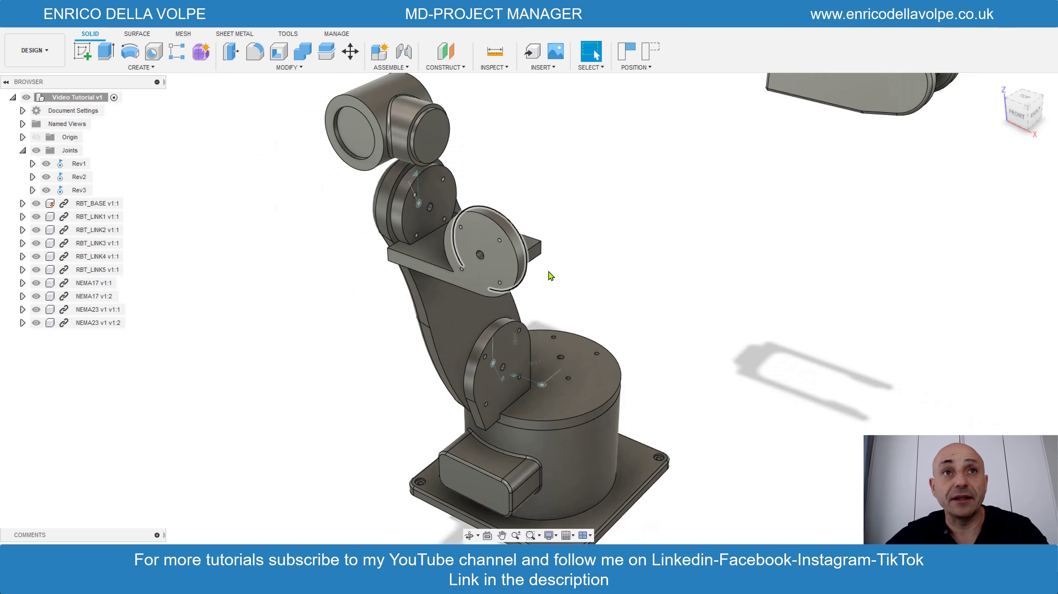
pyautogui.moveTo(574, 245); pyautogui.dragTo(551, 269)
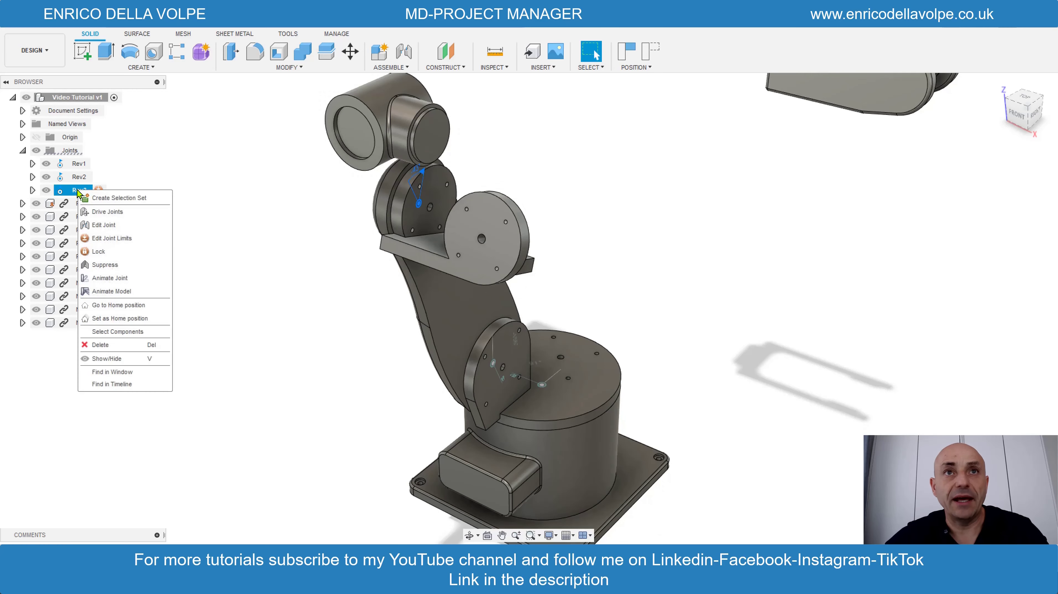
pyautogui.moveTo(480, 397)
pyautogui.keyDown('shift'); pyautogui.mouseDown(button='middle')
pyautogui.moveTo(566, 347)
pyautogui.moveTo(619, 346)
pyautogui.mouseUp(button='middle'); pyautogui.keyUp('shift')
pyautogui.scroll(-3, 566, 347)
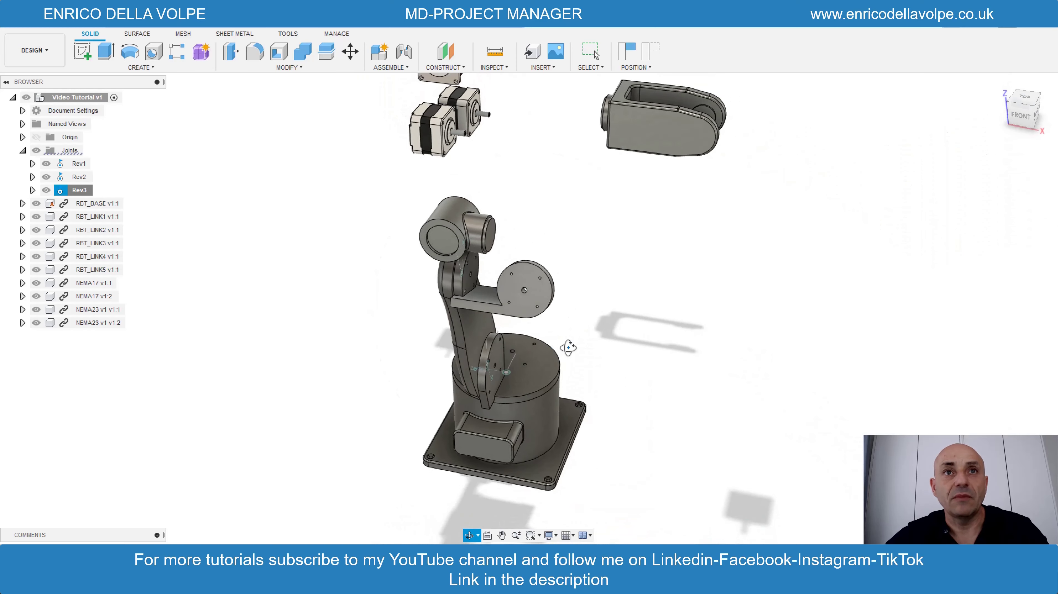
# Step: Mount the RBT_LINK4 hole onto the RBT_LINK3 hole as revolute joint Rev4 about the Z axis
pyautogui.scroll(5, 327, 148)
pyautogui.click(445, 67)
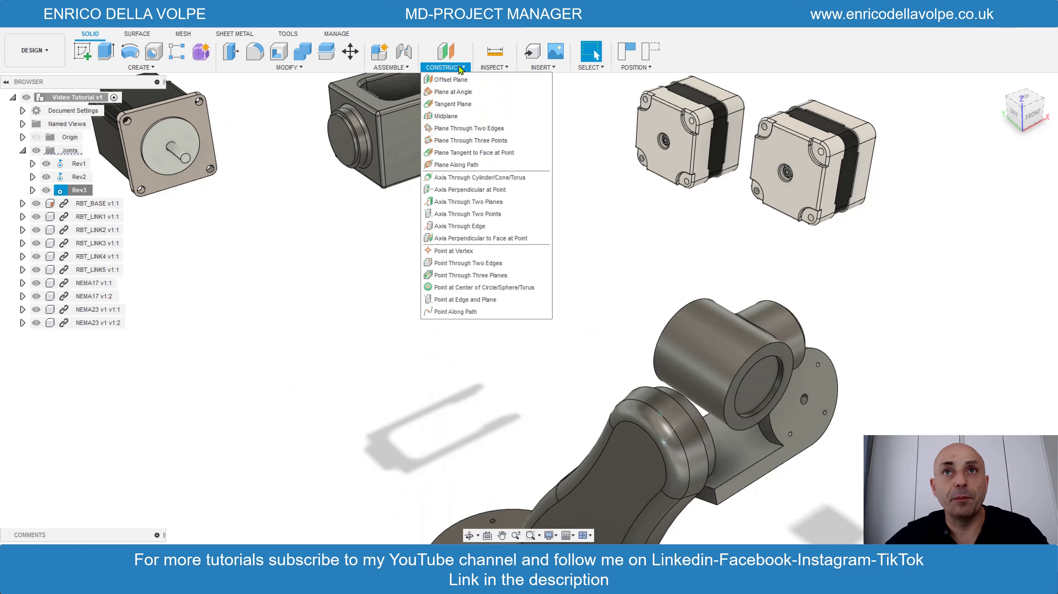
pyautogui.click(391, 67)
pyautogui.click(387, 89)
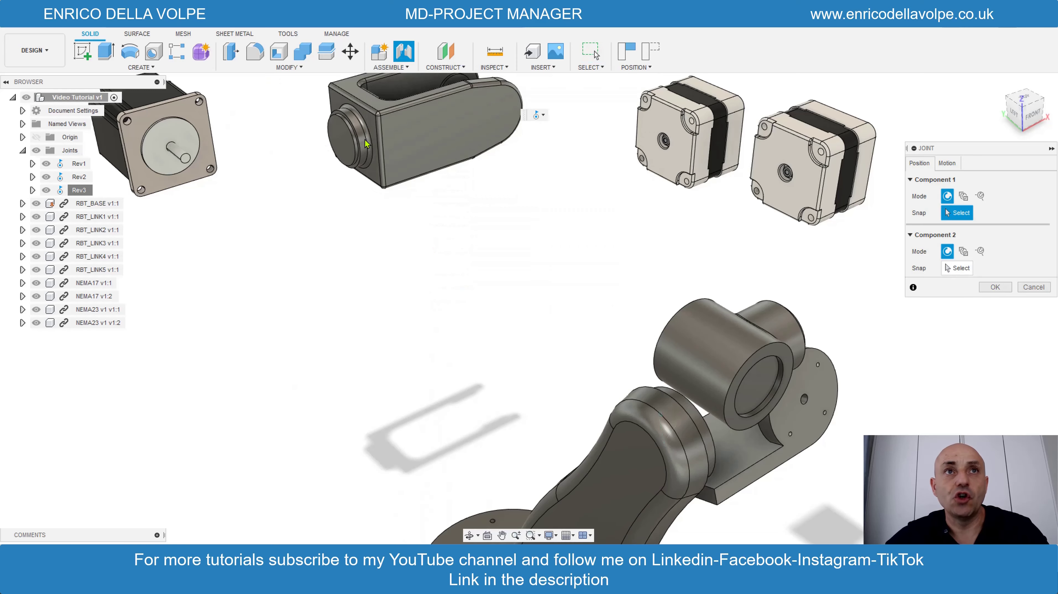
pyautogui.click(341, 142)
pyautogui.click(804, 399)
pyautogui.scroll(3, 843, 425)
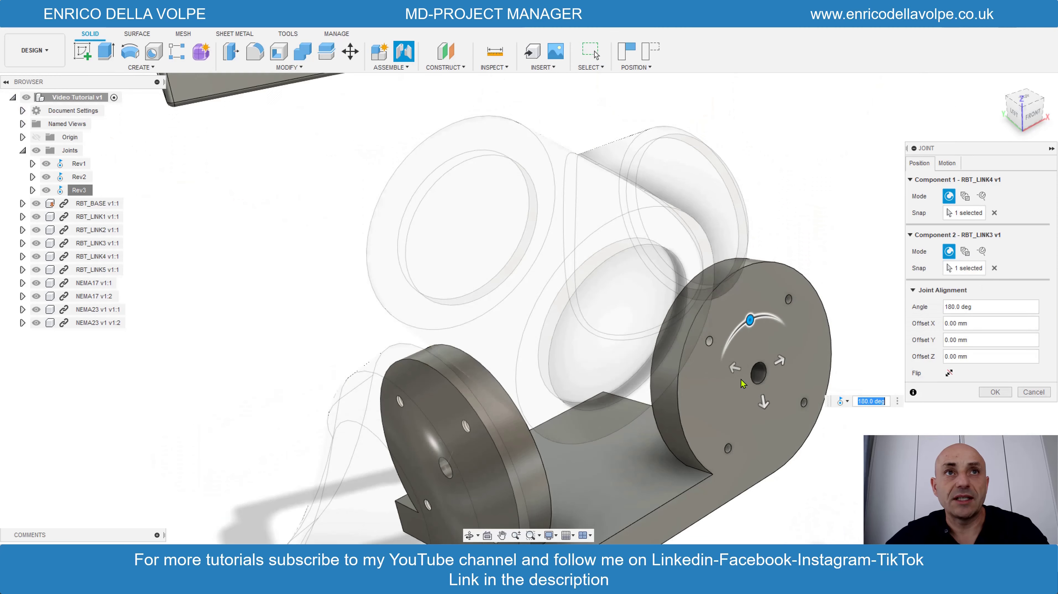
pyautogui.scroll(3, 402, 228)
pyautogui.scroll(-8, 338, 208)
pyautogui.click(947, 163)
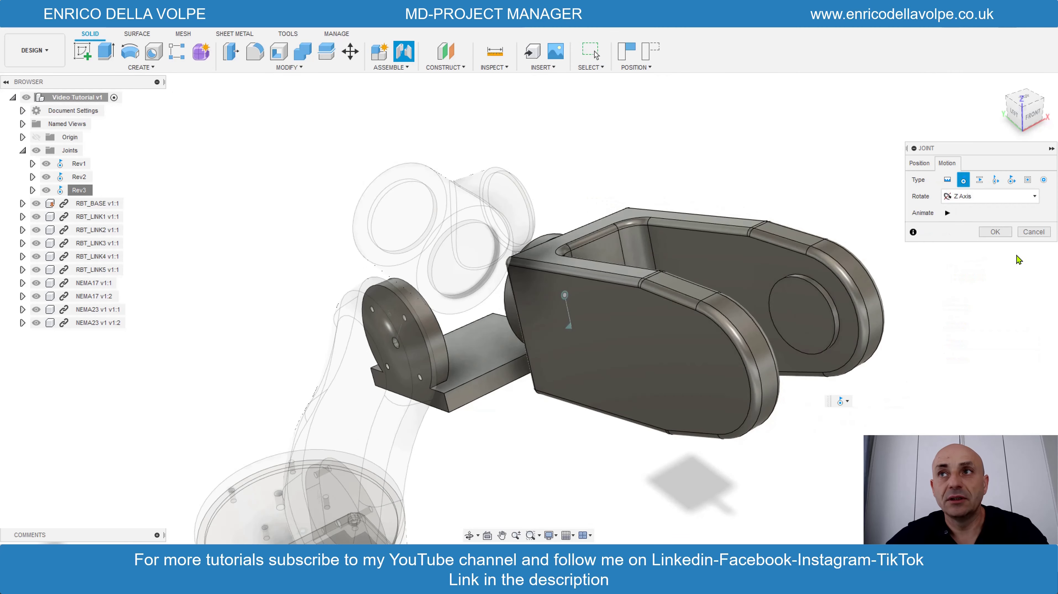
pyautogui.click(995, 232)
# Step: Swing the end link upward to test Rev4 and orbit around the arm
pyautogui.scroll(-2, 407, 259)
pyautogui.moveTo(641, 358); pyautogui.dragTo(665, 240)
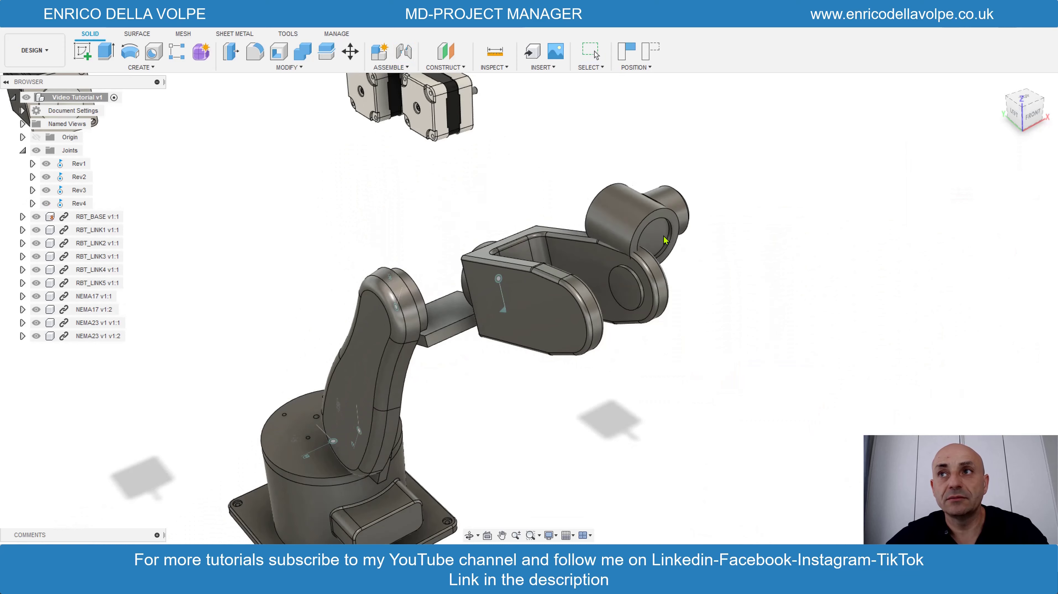
pyautogui.moveTo(597, 366); pyautogui.dragTo(579, 360)
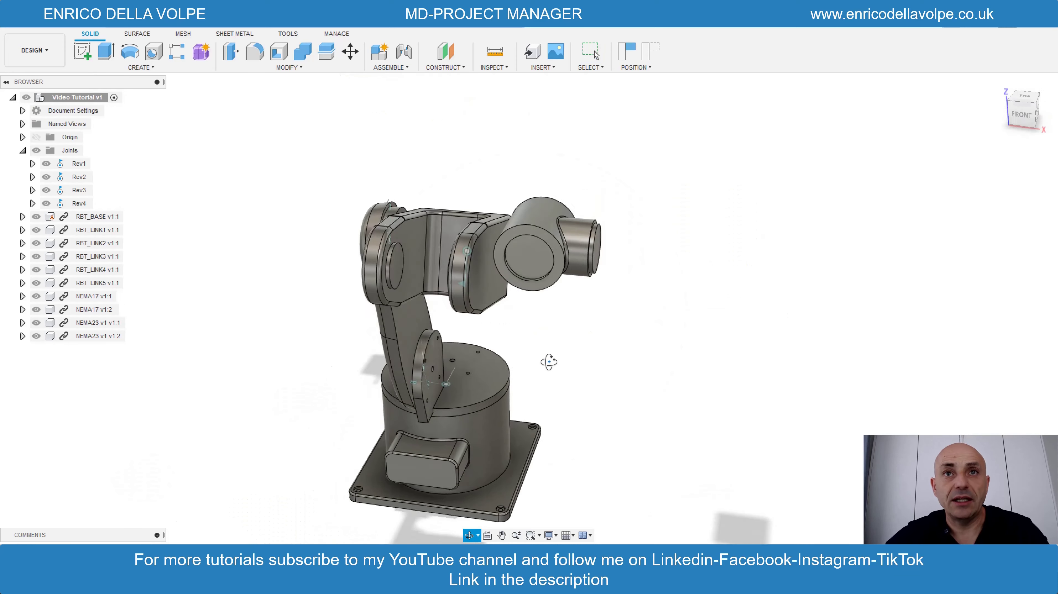
# Step: Seat RBT_LINK5 in the RBT_LINK4 fork as revolute joint Rev5, flipped at -180 degrees
pyautogui.press('Escape')
pyautogui.click(403, 51)
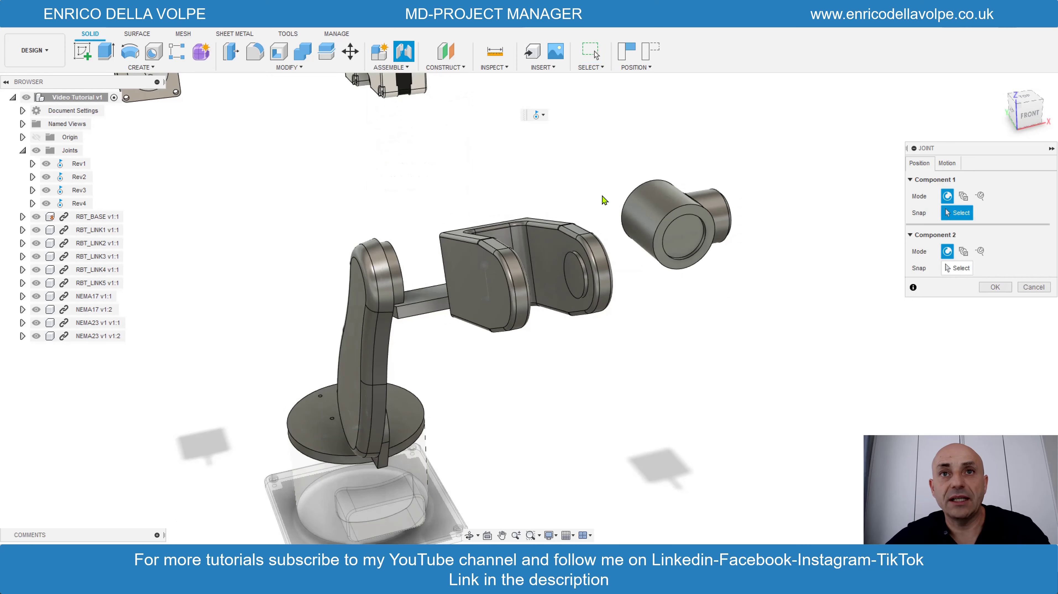
pyautogui.click(716, 212)
pyautogui.click(579, 272)
pyautogui.write('-180')
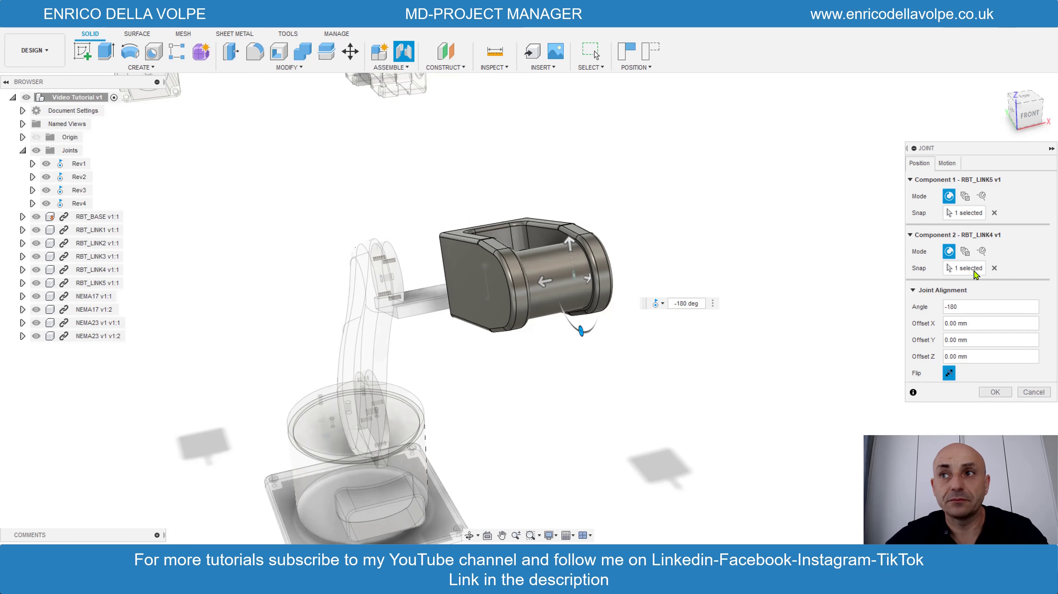
pyautogui.click(918, 164)
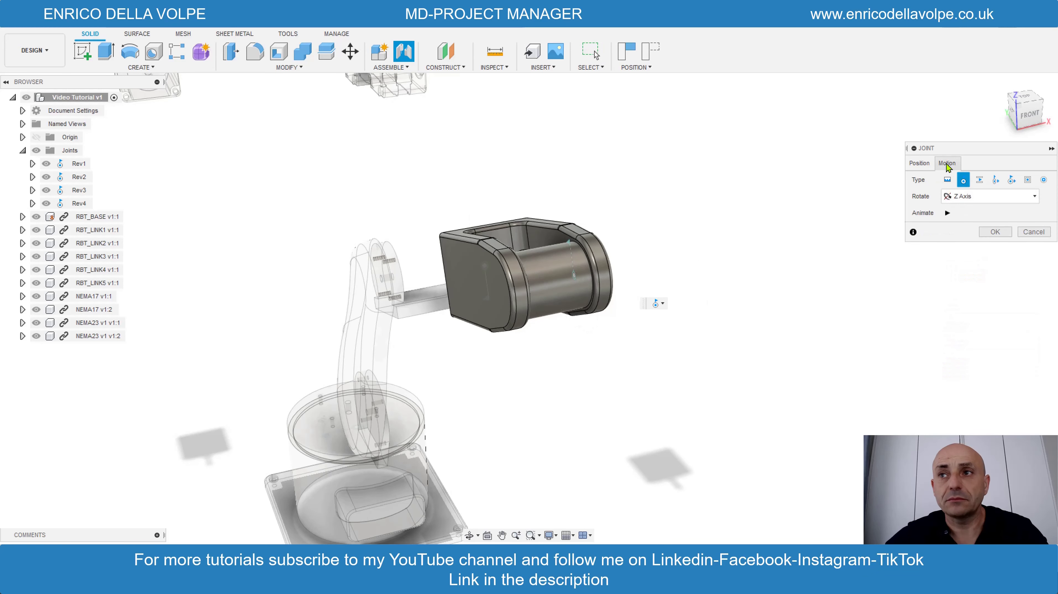
pyautogui.click(995, 392)
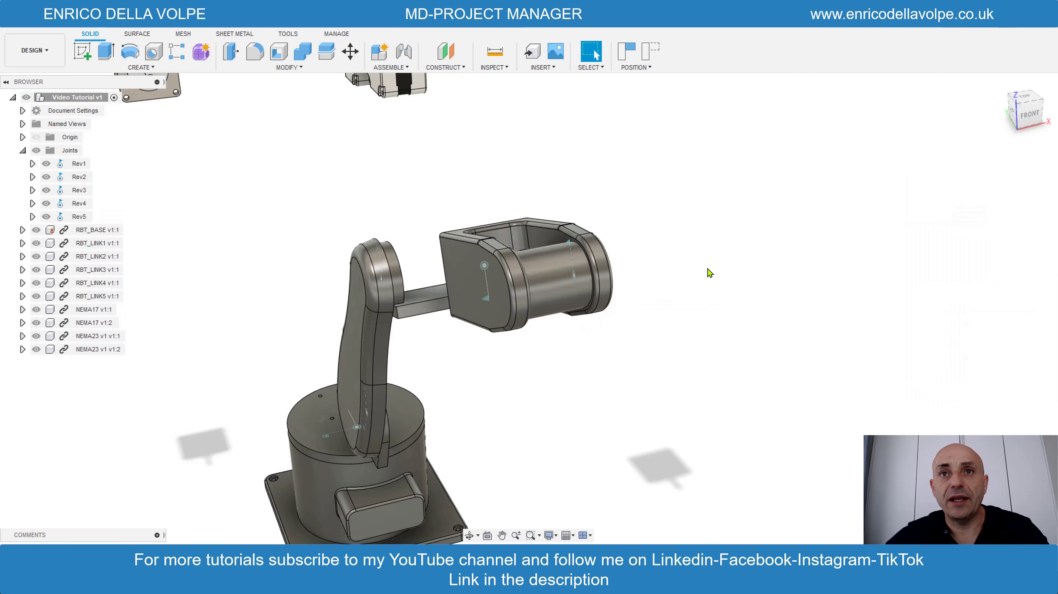
# Step: Rotate the end link about Rev5 twice, then orbit to view the robot from the right
pyautogui.moveTo(572, 251)
pyautogui.mouseDown()
pyautogui.moveTo(645, 300)
pyautogui.moveTo(578, 270)
pyautogui.moveTo(466, 254)
pyautogui.moveTo(611, 302)
pyautogui.moveTo(687, 301)
pyautogui.moveTo(595, 335)
pyautogui.moveTo(605, 306)
pyautogui.moveTo(464, 295)
pyautogui.mouseUp()
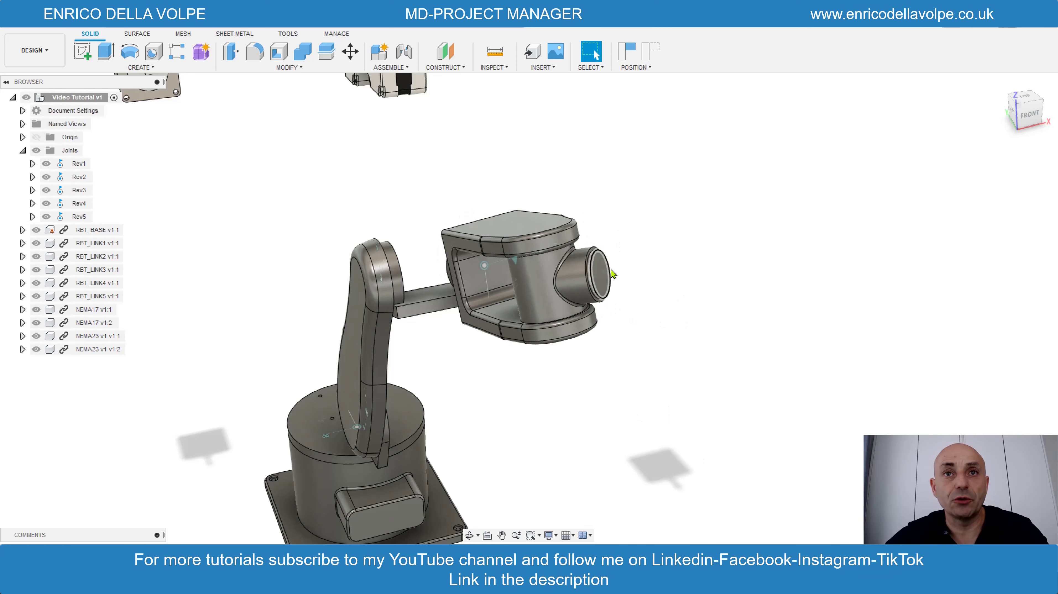
pyautogui.moveTo(613, 273)
pyautogui.mouseDown()
pyautogui.moveTo(626, 359)
pyautogui.moveTo(499, 304)
pyautogui.mouseUp()
pyautogui.click(470, 536)
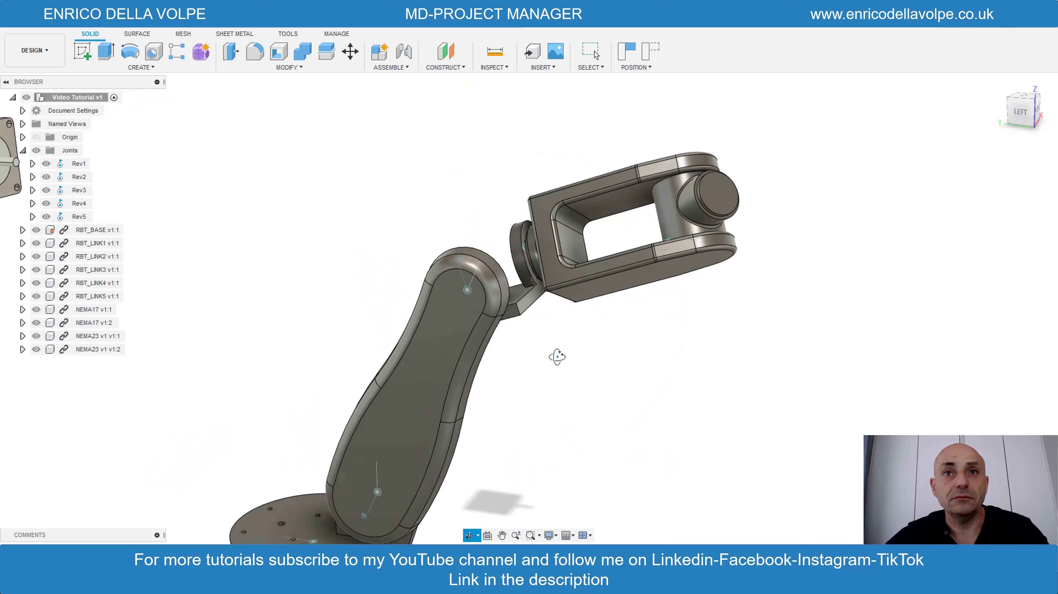
pyautogui.moveTo(557, 354)
pyautogui.mouseDown()
pyautogui.moveTo(475, 352)
pyautogui.moveTo(288, 308)
pyautogui.moveTo(264, 324)
pyautogui.moveTo(468, 381)
pyautogui.moveTo(602, 307)
pyautogui.mouseUp()
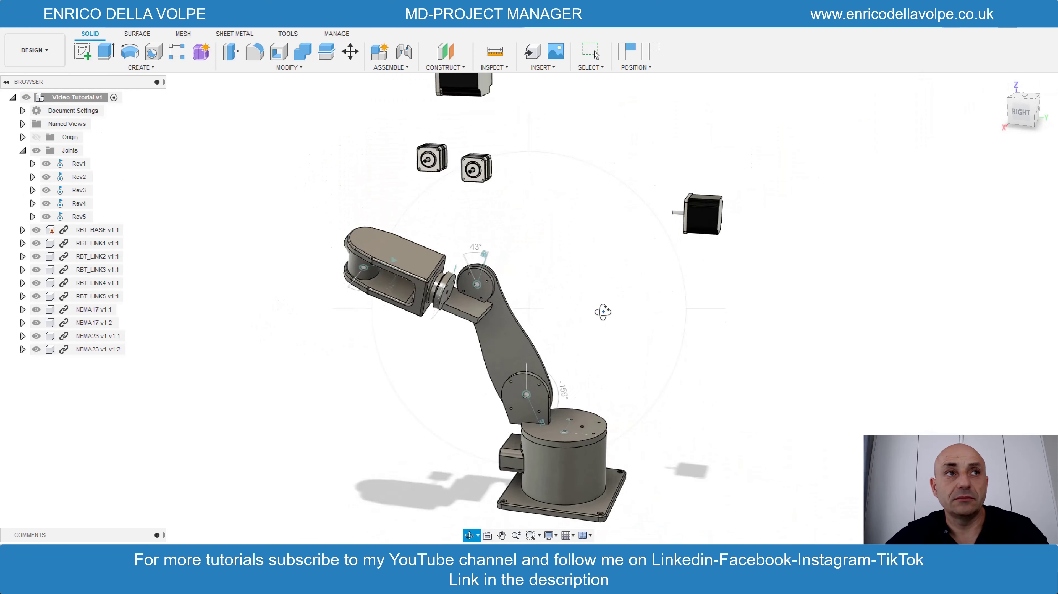
pyautogui.scroll(5, 603, 307)
# Step: Rigidly fix the first NEMA23 motor face onto the base-top hole as Rigid6
pyautogui.press('Escape')
pyautogui.click(404, 68)
pyautogui.click(387, 91)
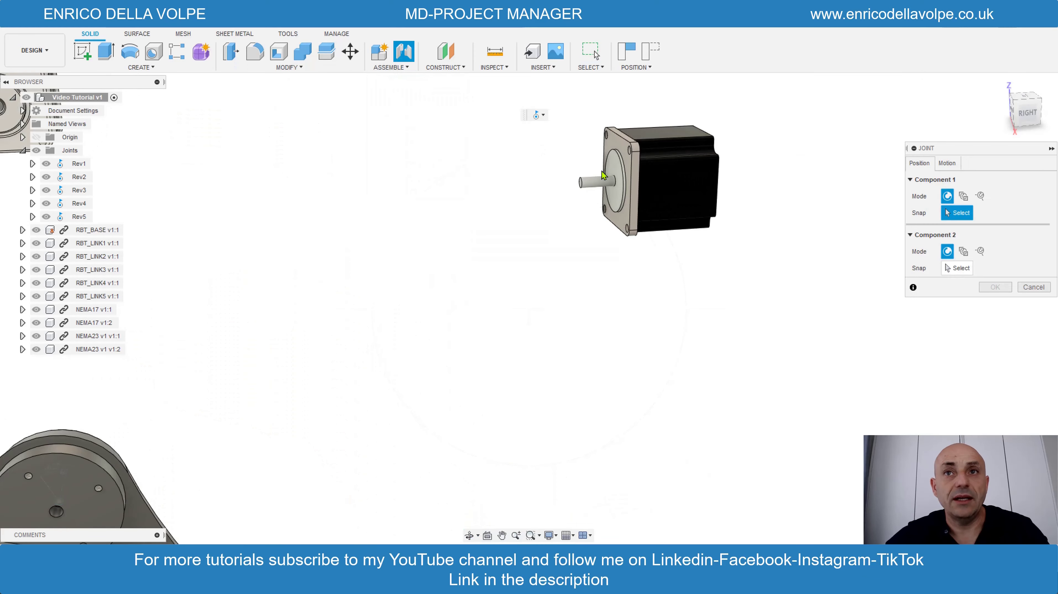
pyautogui.click(615, 203)
pyautogui.scroll(-5, 582, 271)
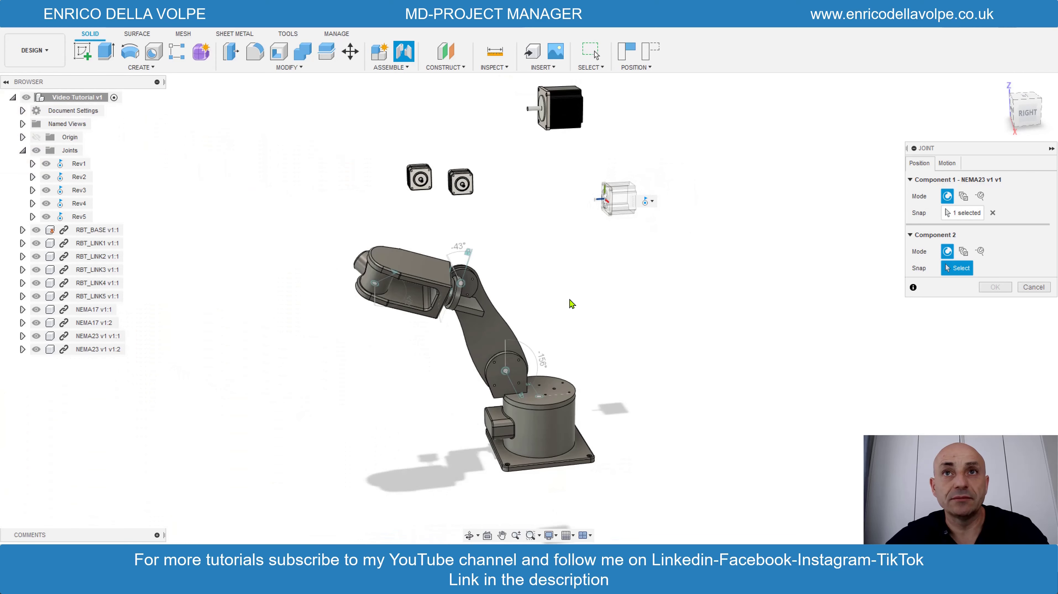
pyautogui.scroll(5, 591, 375)
pyautogui.scroll(2, 598, 345)
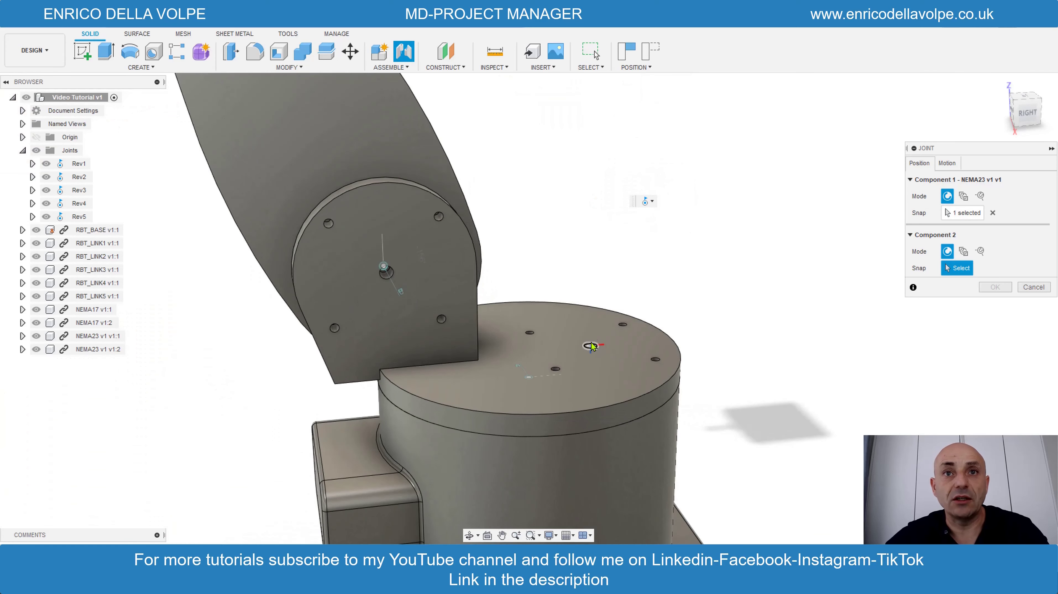
pyautogui.click(590, 346)
pyautogui.click(946, 164)
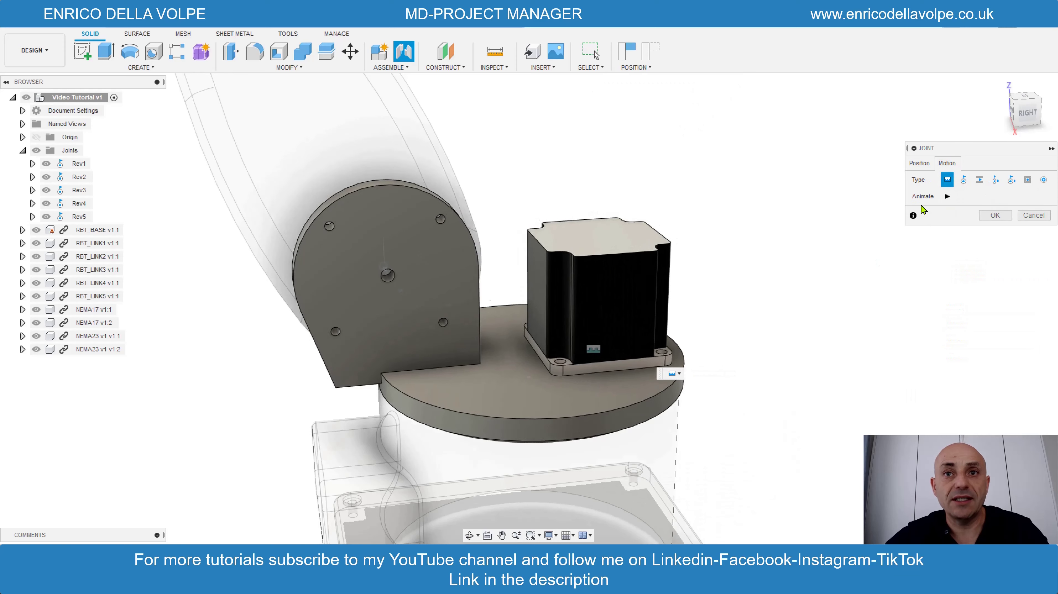
pyautogui.click(995, 217)
pyautogui.scroll(-5, 553, 388)
pyautogui.scroll(-4, 553, 383)
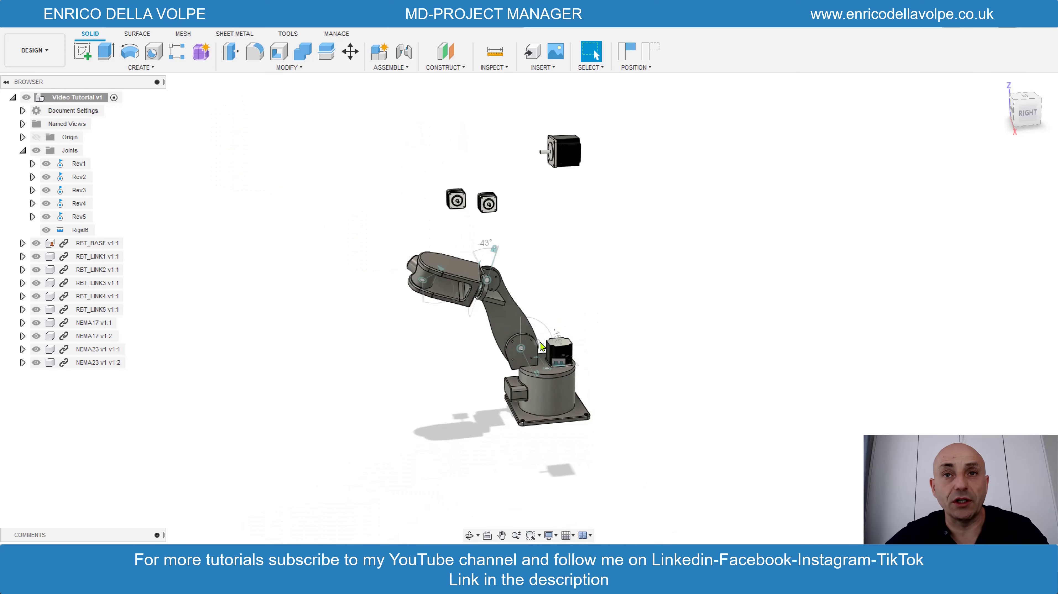
pyautogui.scroll(5, 532, 138)
# Step: Rigidly fix the second NEMA23 motor's shaft onto the RBT_LINK1 disc as Rigid7
pyautogui.click(400, 69)
pyautogui.click(408, 99)
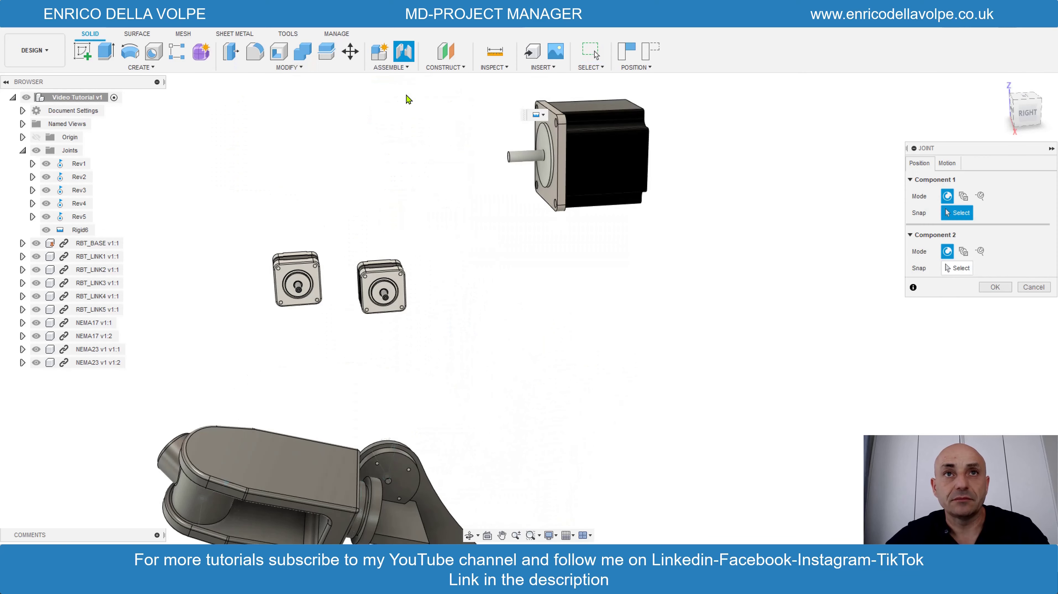
pyautogui.scroll(2, 544, 157)
pyautogui.click(545, 153)
pyautogui.scroll(-5, 561, 233)
pyautogui.scroll(4, 543, 482)
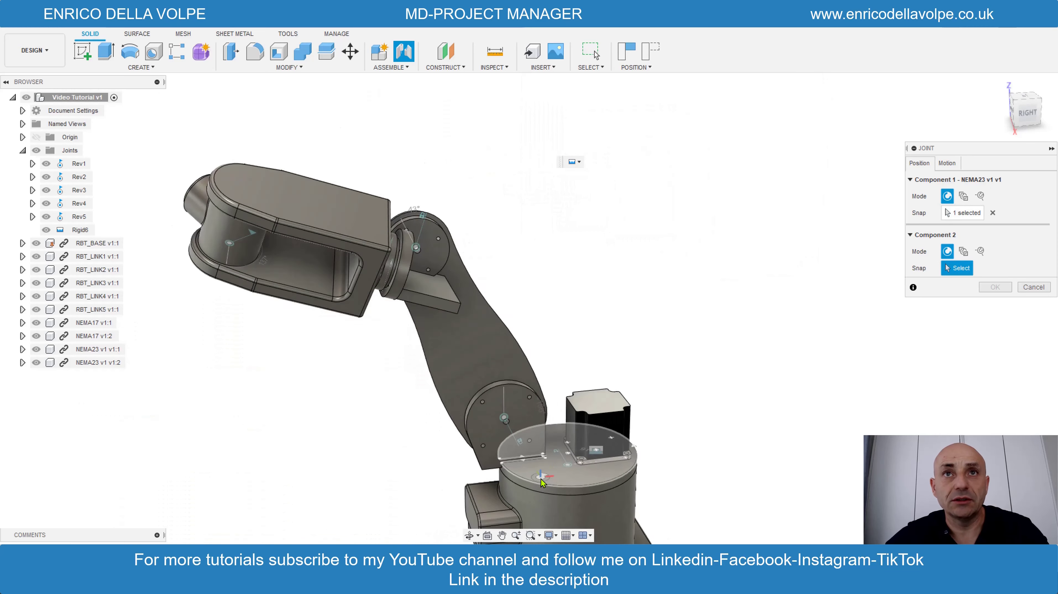
pyautogui.scroll(4, 541, 466)
pyautogui.click(474, 358)
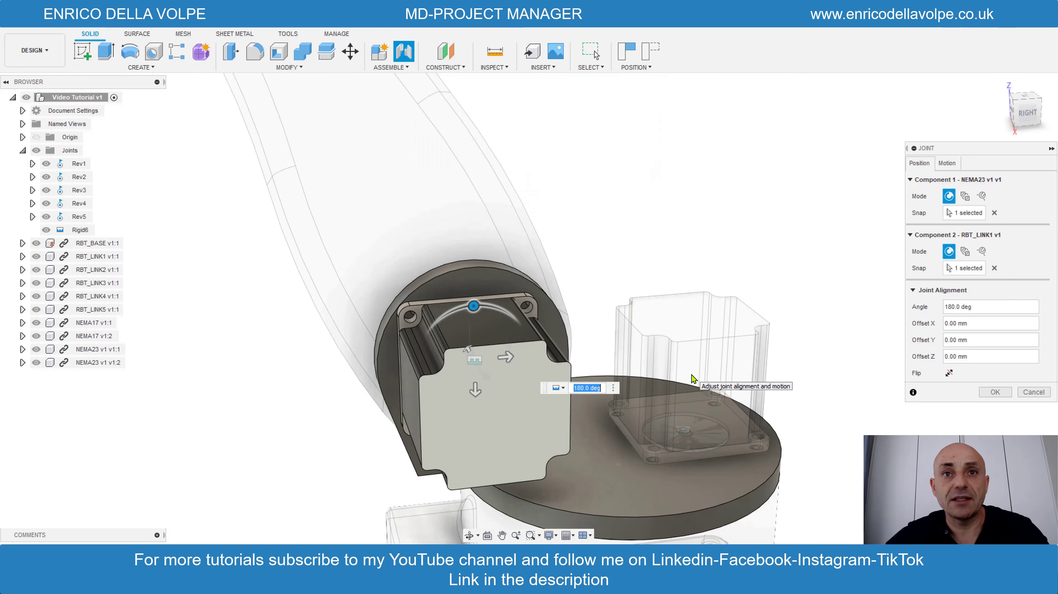
pyautogui.click(949, 162)
pyautogui.click(995, 220)
pyautogui.scroll(-3, 751, 295)
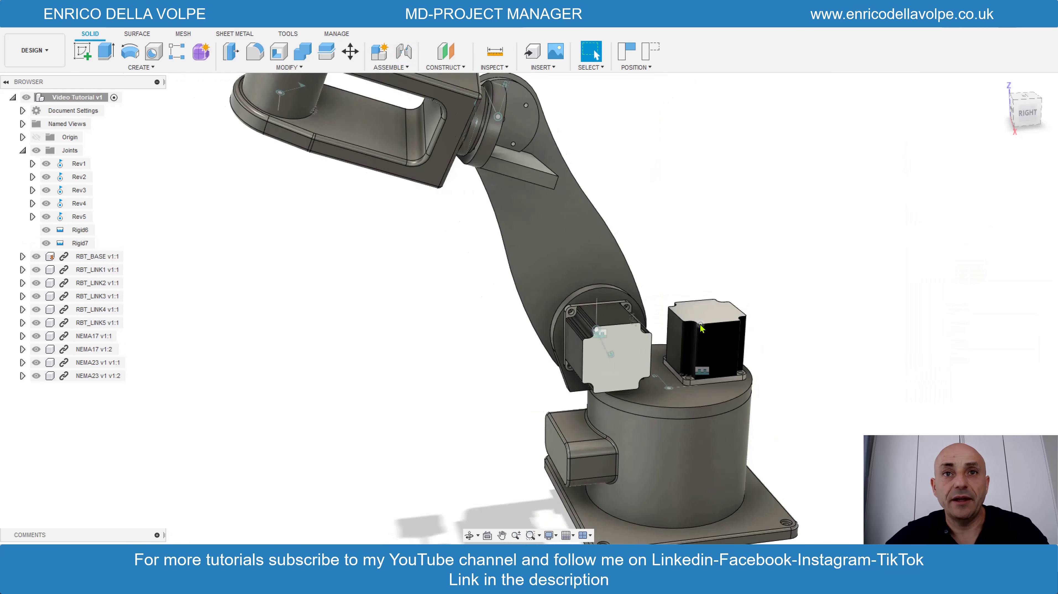
pyautogui.scroll(-3, 586, 374)
pyautogui.scroll(5, 589, 120)
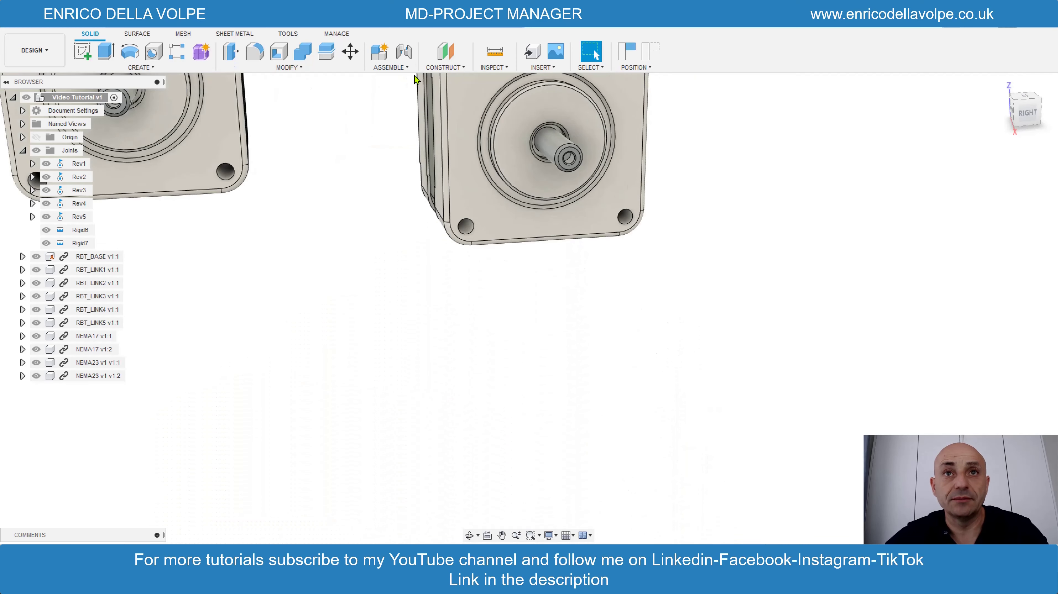
# Step: Rigidly mount the first NEMA17 motor, flipped, onto the RBT_LINK3 disc as Rigid8
pyautogui.click(404, 51)
pyautogui.click(539, 165)
pyautogui.scroll(-3, 670, 219)
pyautogui.scroll(-3, 491, 258)
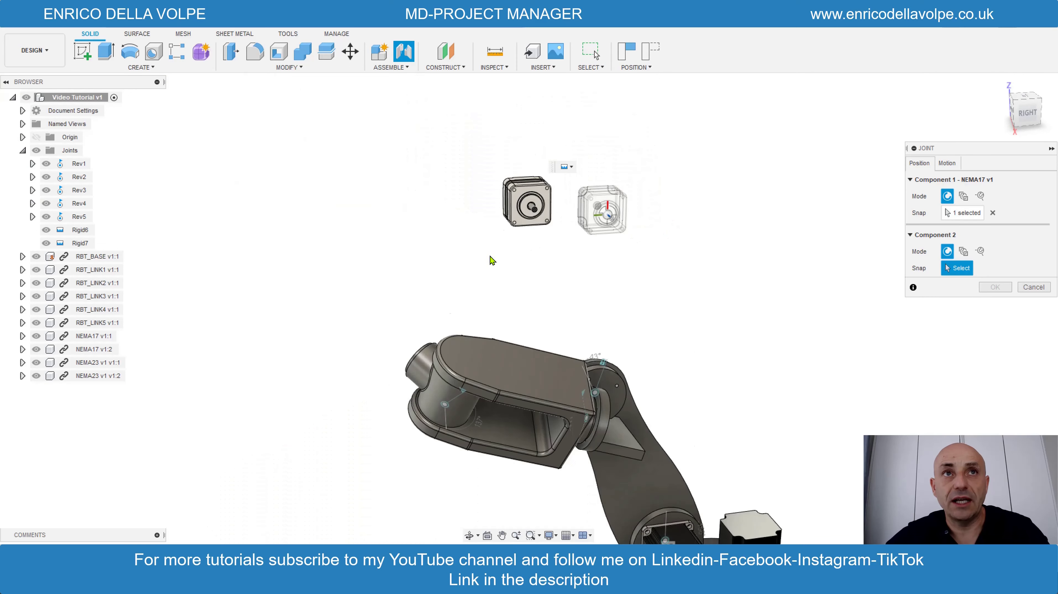
pyautogui.keyDown('shift'); pyautogui.moveTo(565, 166); pyautogui.dragTo(463, 431, button='middle'); pyautogui.keyUp('shift')
pyautogui.scroll(3, 576, 375)
pyautogui.scroll(3, 576, 375)
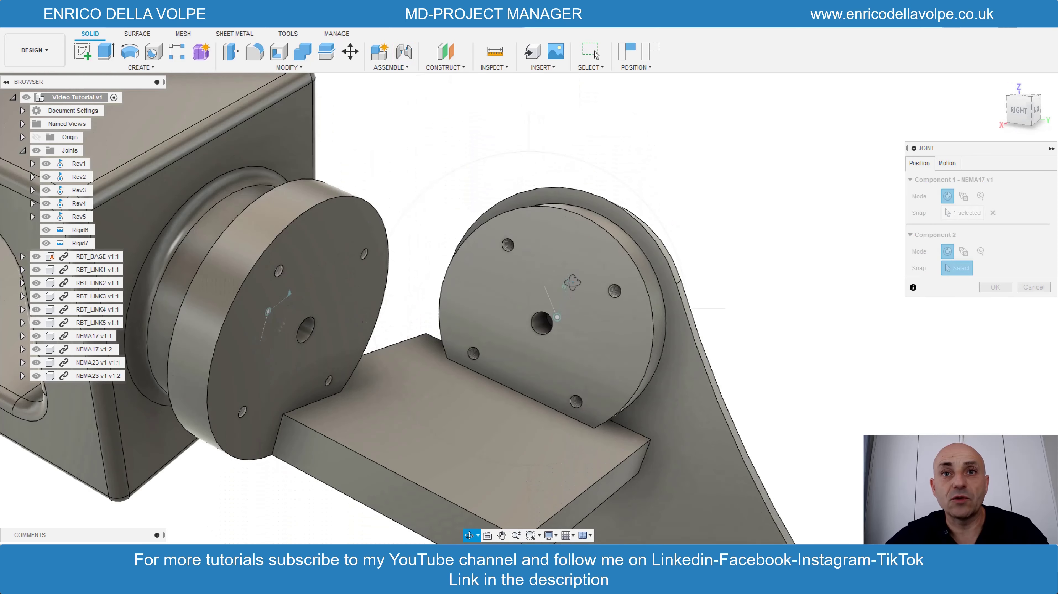
pyautogui.click(546, 335)
pyautogui.click(949, 373)
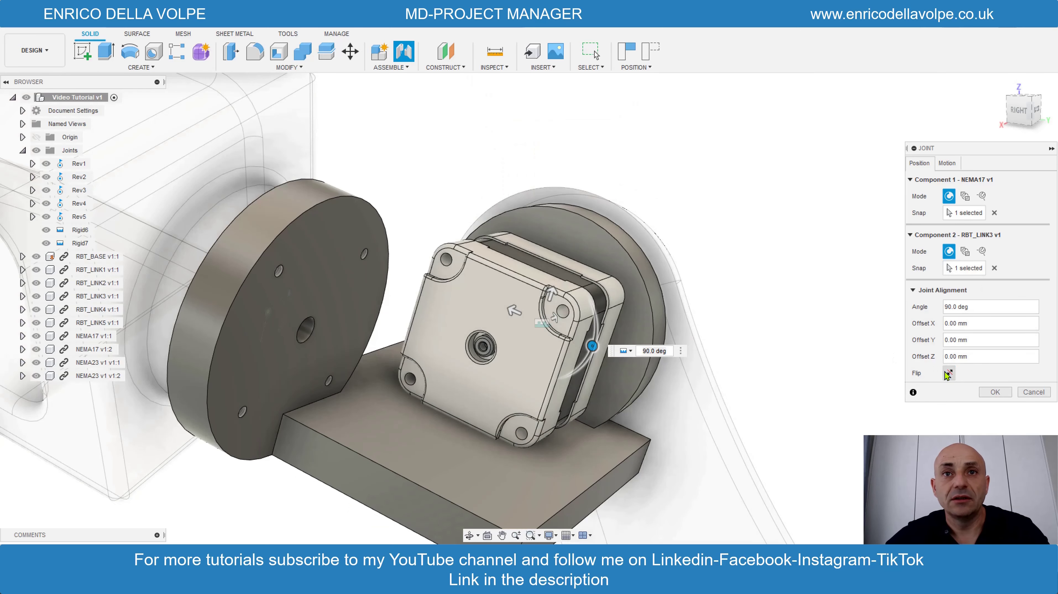
pyautogui.click(947, 163)
pyautogui.click(995, 392)
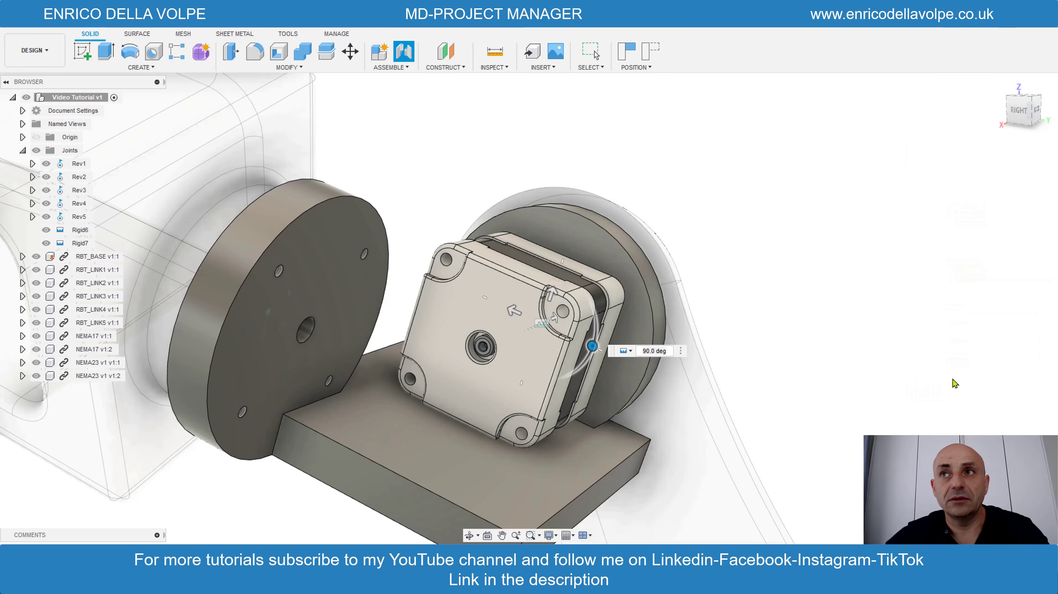
pyautogui.scroll(5, 634, 315)
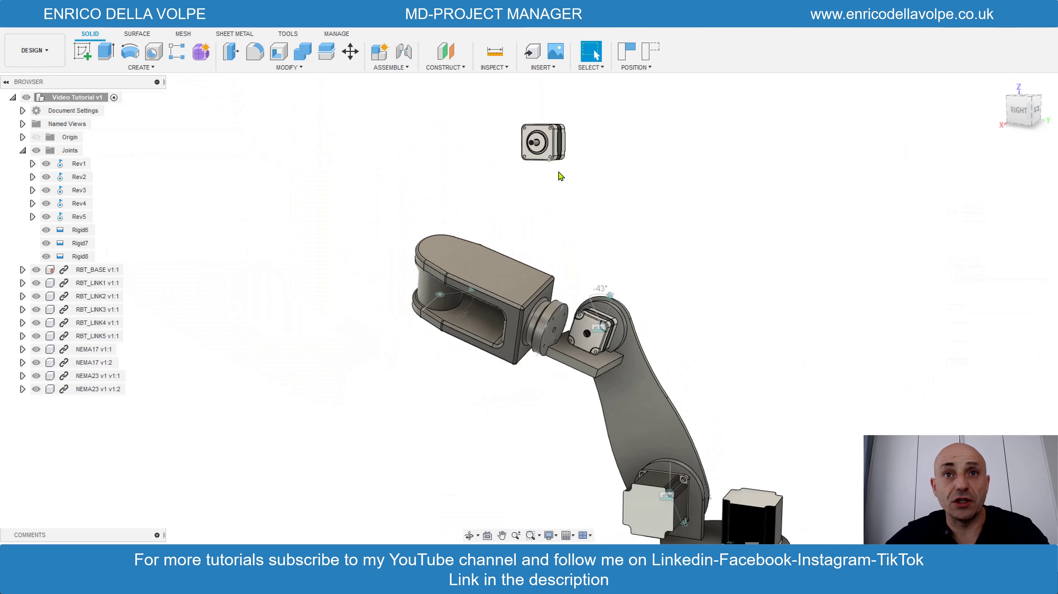
# Step: Rigidly mount the second NEMA17 motor onto RBT_LINK3's joint origin as Rigid9
pyautogui.click(386, 92)
pyautogui.click(544, 174)
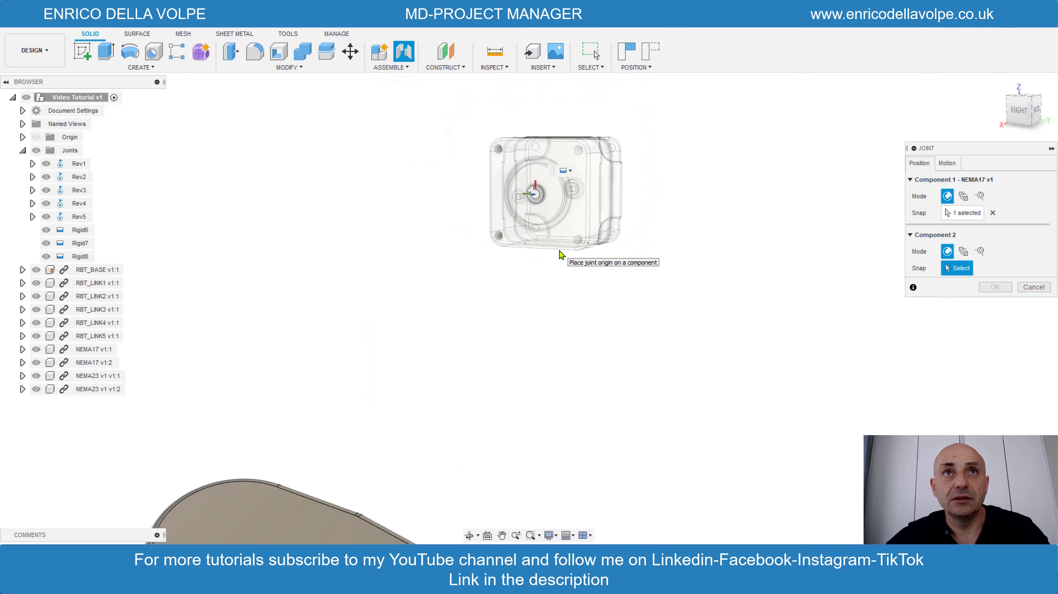
pyautogui.keyDown('shift'); pyautogui.moveTo(541, 333); pyautogui.dragTo(591, 324, button='middle'); pyautogui.keyUp('shift')
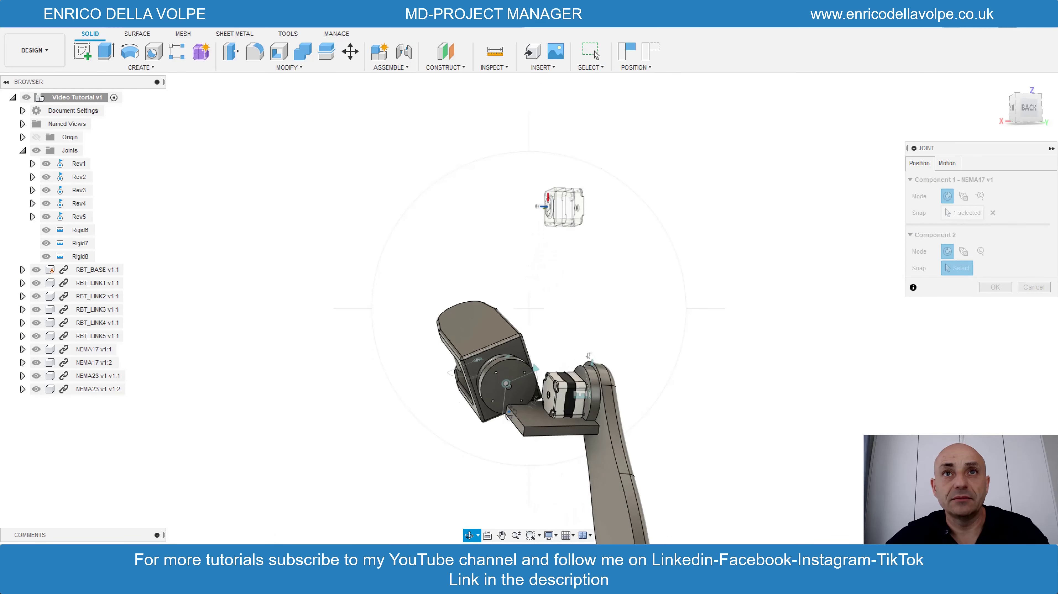
pyautogui.scroll(5, 541, 333)
pyautogui.click(501, 338)
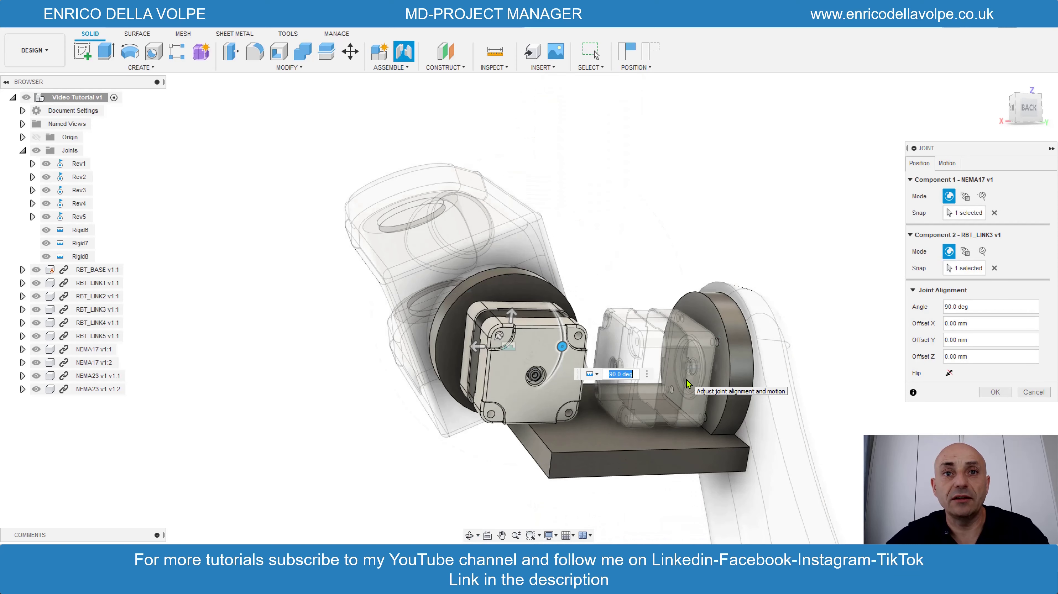
pyautogui.click(953, 164)
pyautogui.click(994, 217)
pyautogui.scroll(-5, 657, 257)
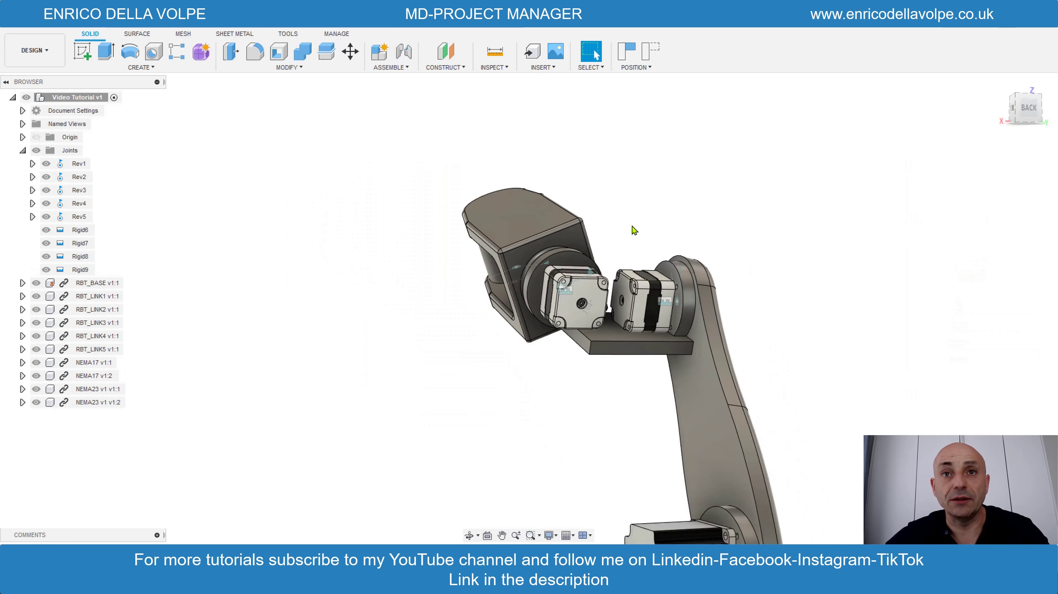
# Step: Swing the arm and upper link to test the revolute joints, then return all joints home
pyautogui.keyDown('shift'); pyautogui.moveTo(540, 347); pyautogui.dragTo(541, 258, button='middle'); pyautogui.keyUp('shift')
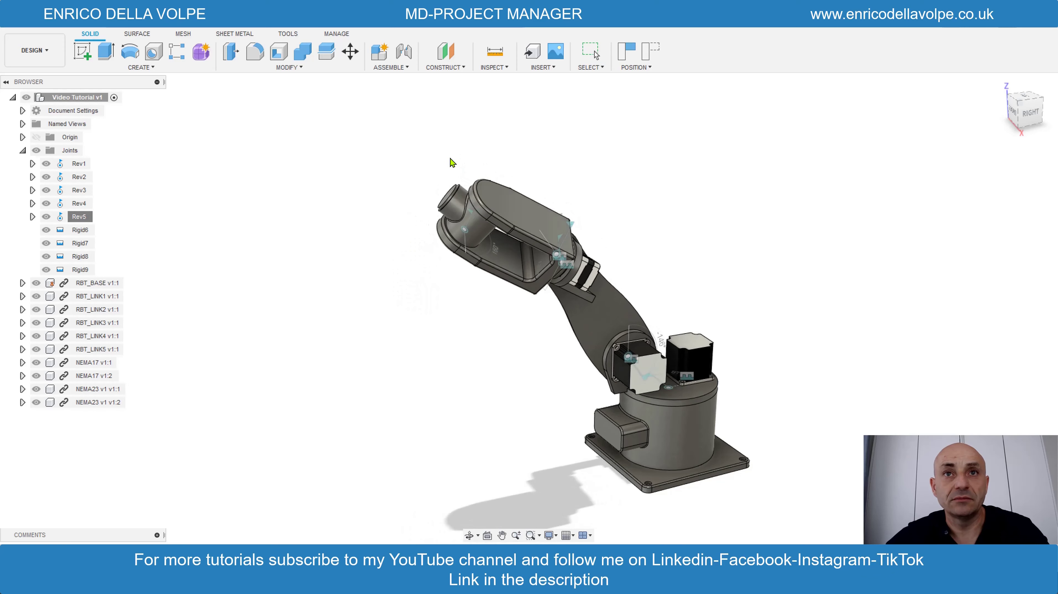
pyautogui.moveTo(453, 163); pyautogui.dragTo(745, 166)
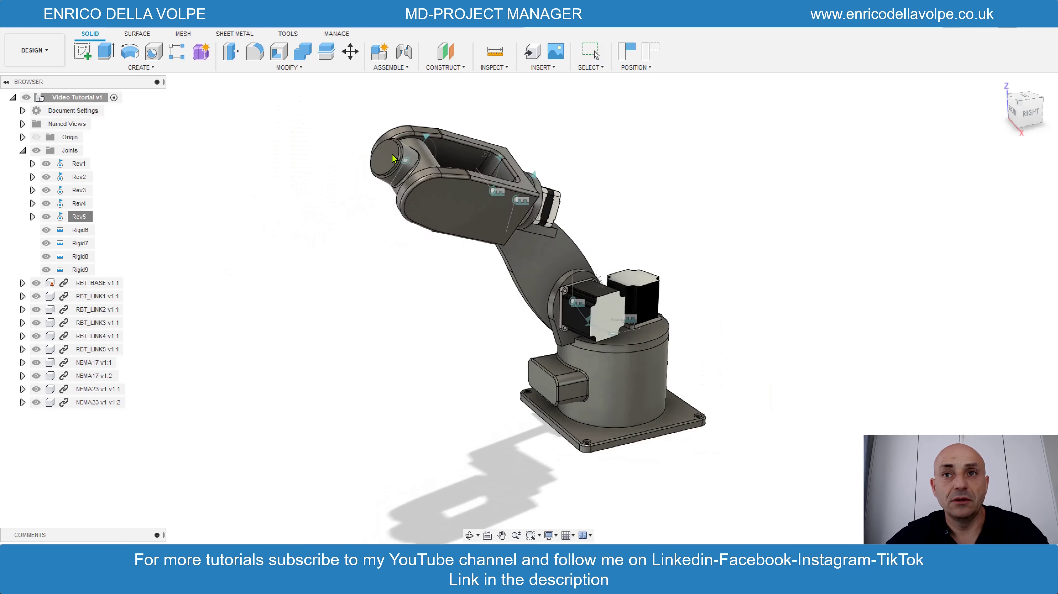
pyautogui.moveTo(393, 158)
pyautogui.mouseDown()
pyautogui.moveTo(544, 208)
pyautogui.moveTo(329, 204)
pyautogui.mouseUp()
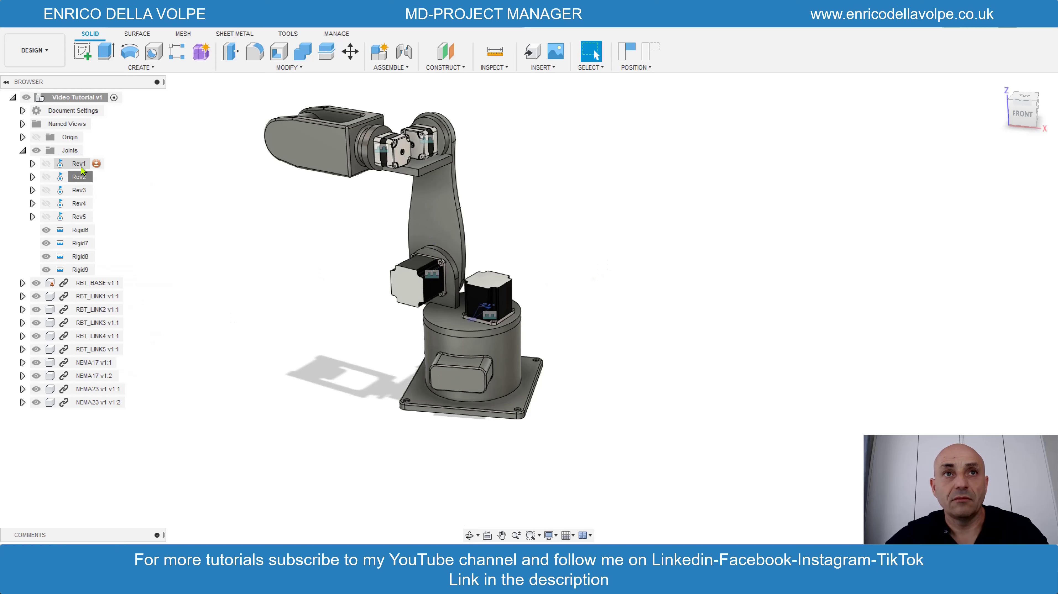
pyautogui.click(125, 268)
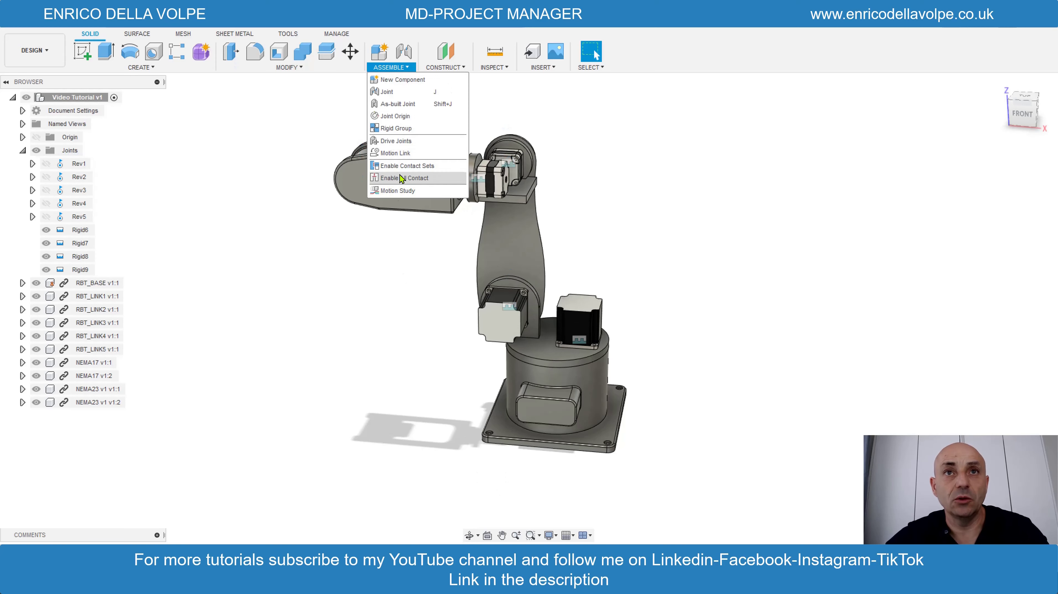
# Step: Create a motion study spinning Rev1 through 360 degrees over 100 steps and play it
pyautogui.click(397, 190)
pyautogui.moveTo(540, 407); pyautogui.dragTo(808, 212)
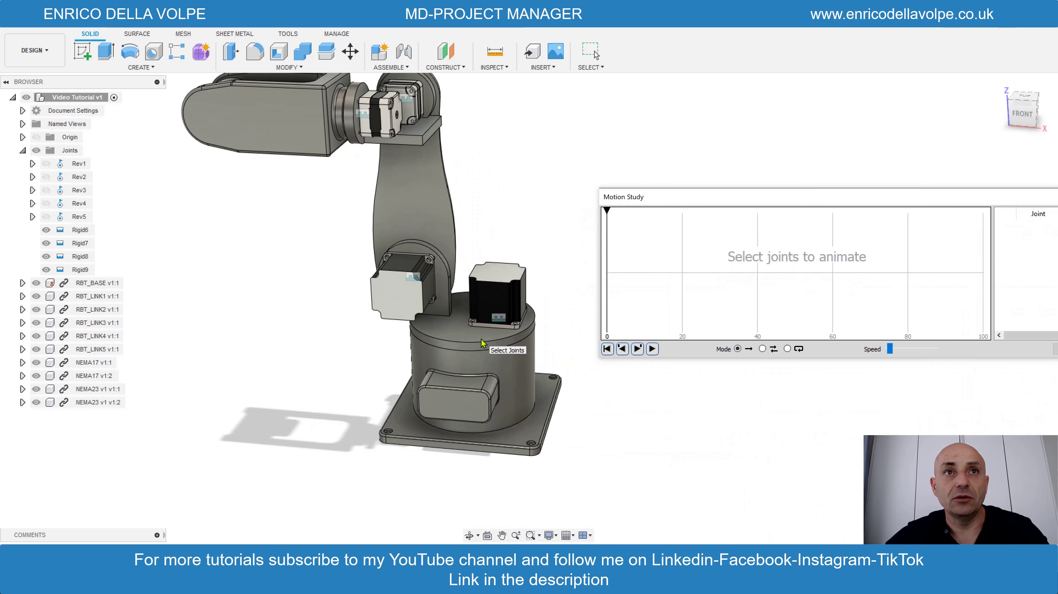
pyautogui.scroll(2, 482, 344)
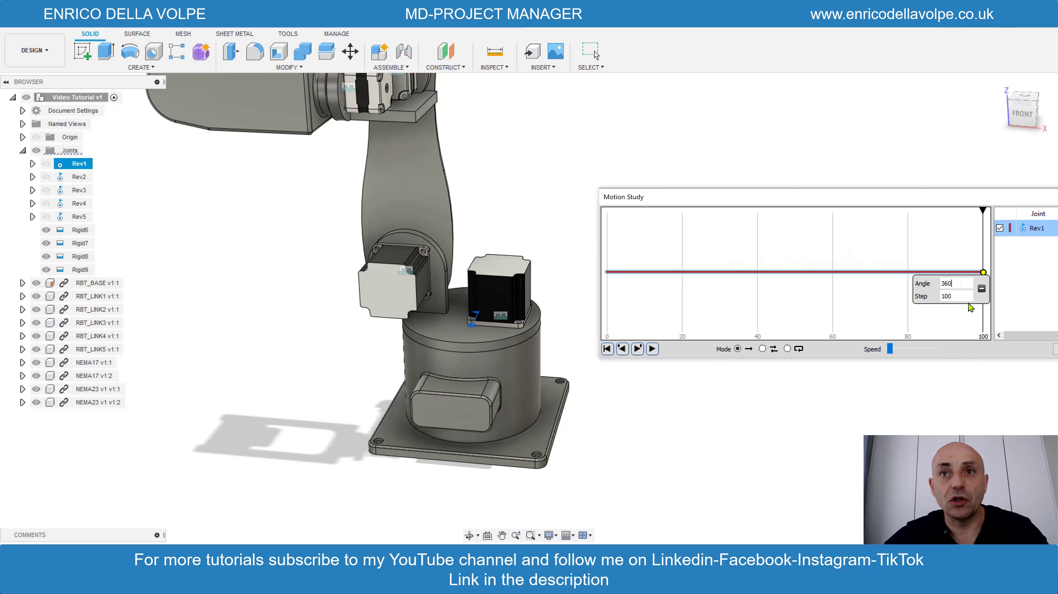
pyautogui.scroll(-3, 556, 377)
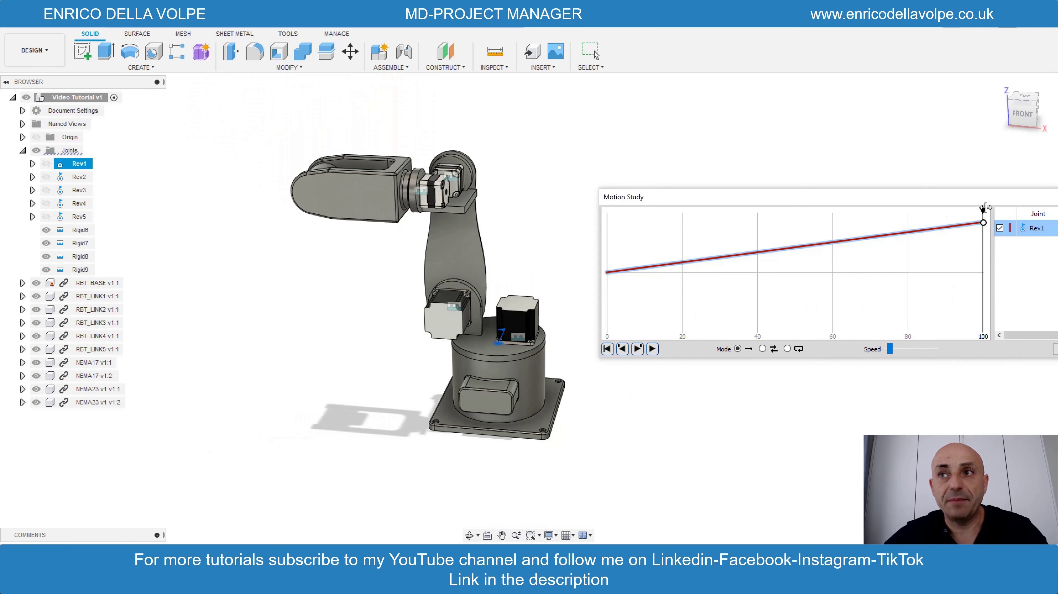
pyautogui.moveTo(986, 209)
pyautogui.mouseDown()
pyautogui.moveTo(901, 246)
pyautogui.moveTo(984, 258)
pyautogui.mouseUp()
pyautogui.click(653, 349)
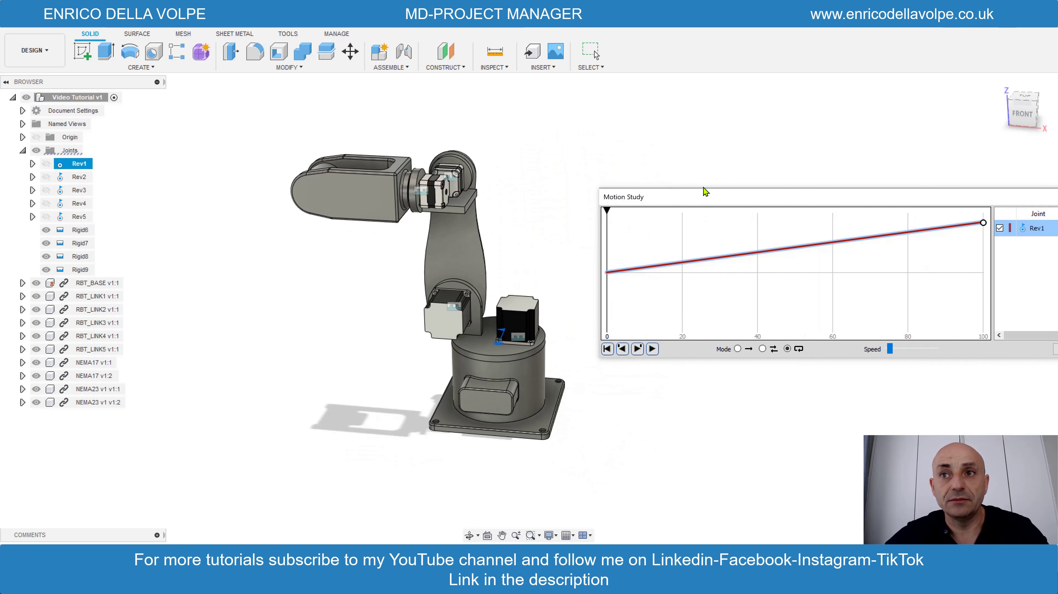
# Step: Close the motion study, then reopen the saved MotionStudy-1 for editing
pyautogui.moveTo(704, 194); pyautogui.dragTo(637, 175)
pyautogui.click(1000, 331)
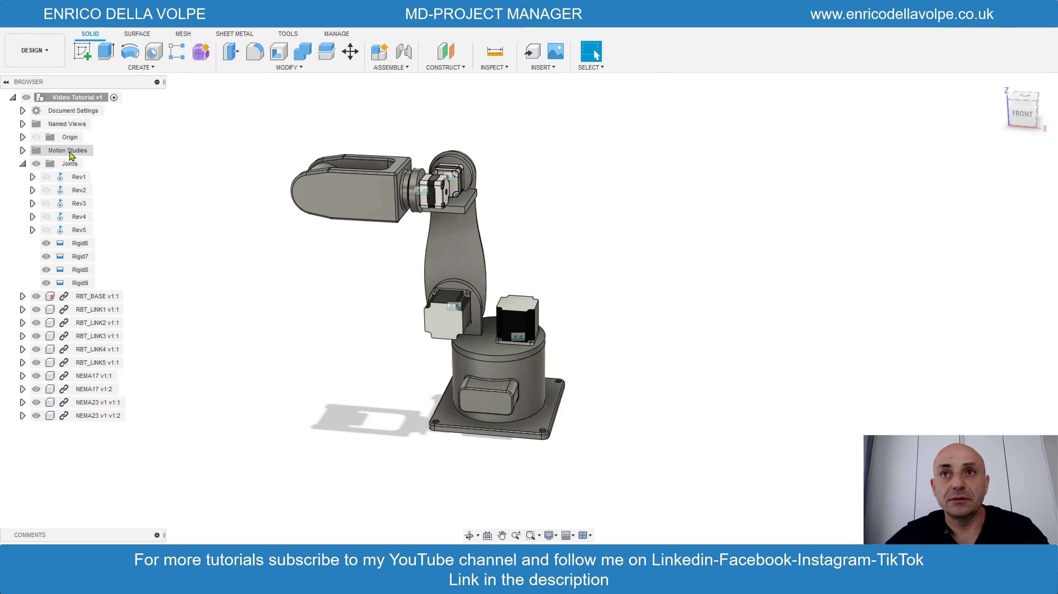
pyautogui.click(22, 151)
pyautogui.click(120, 188)
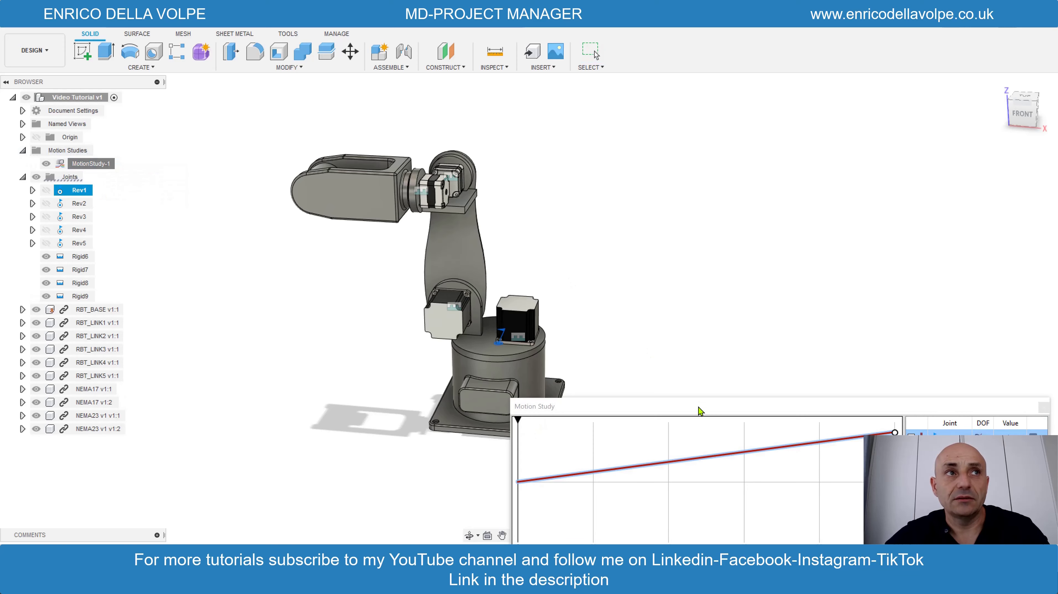
pyautogui.scroll(3, 549, 250)
pyautogui.write('90')
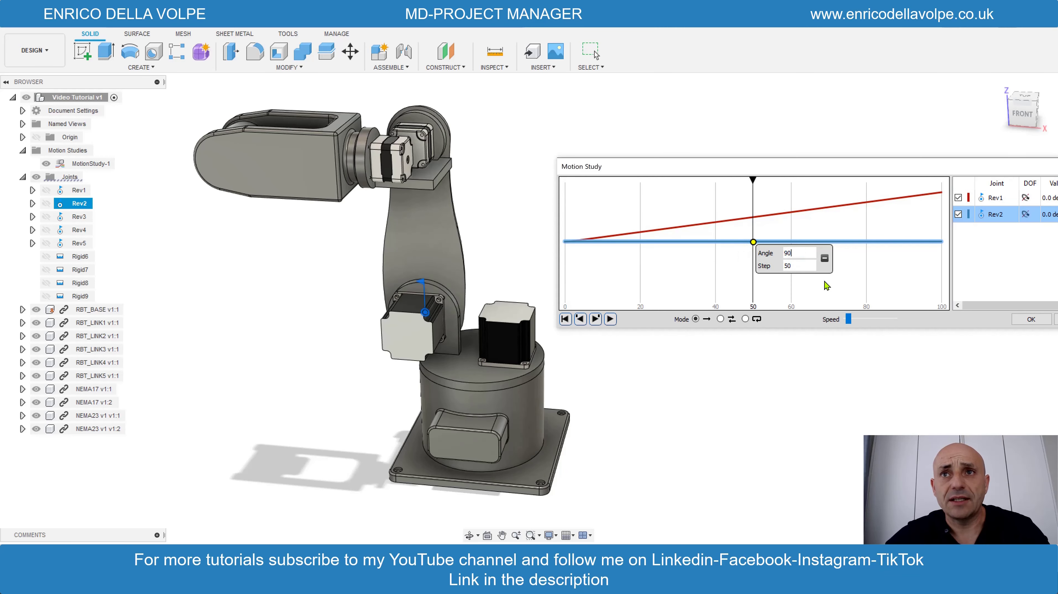
# Step: Key Rev2 to 90° at step 50 and back to 0° at step 100, previewing the motion
pyautogui.press('Return')
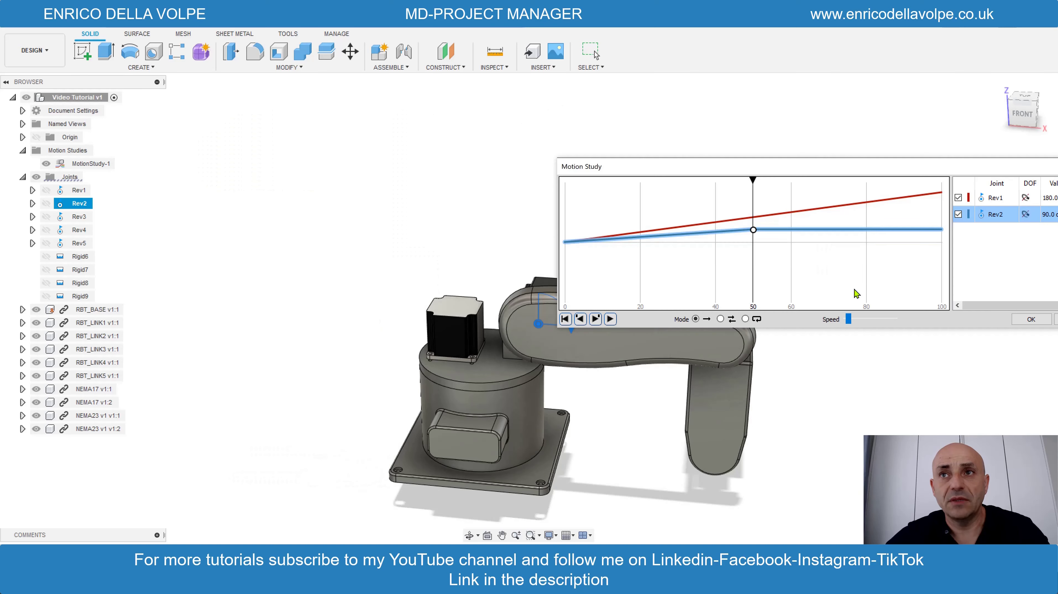
pyautogui.moveTo(724, 179)
pyautogui.mouseDown()
pyautogui.moveTo(794, 200)
pyautogui.moveTo(942, 202)
pyautogui.moveTo(640, 203)
pyautogui.moveTo(942, 212)
pyautogui.mouseUp()
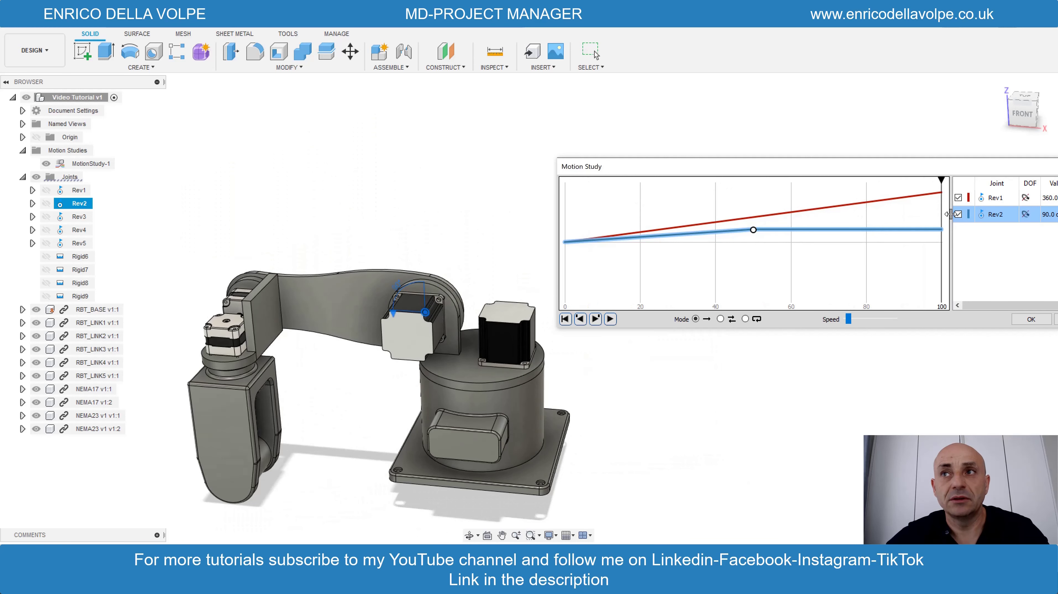
pyautogui.click(941, 228)
pyautogui.write('100')
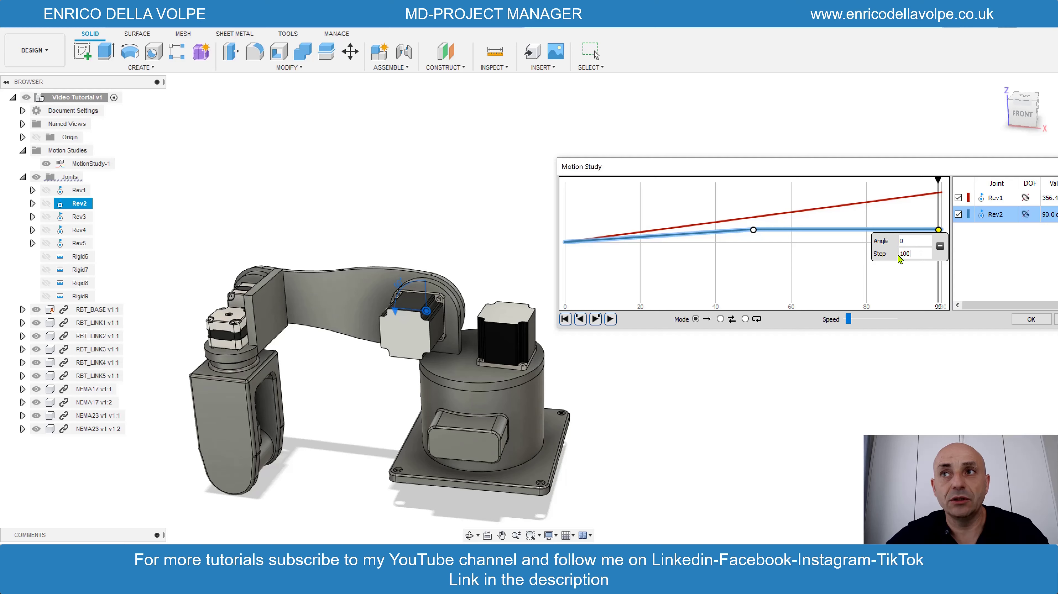
pyautogui.press('Return')
pyautogui.moveTo(942, 191); pyautogui.dragTo(569, 199)
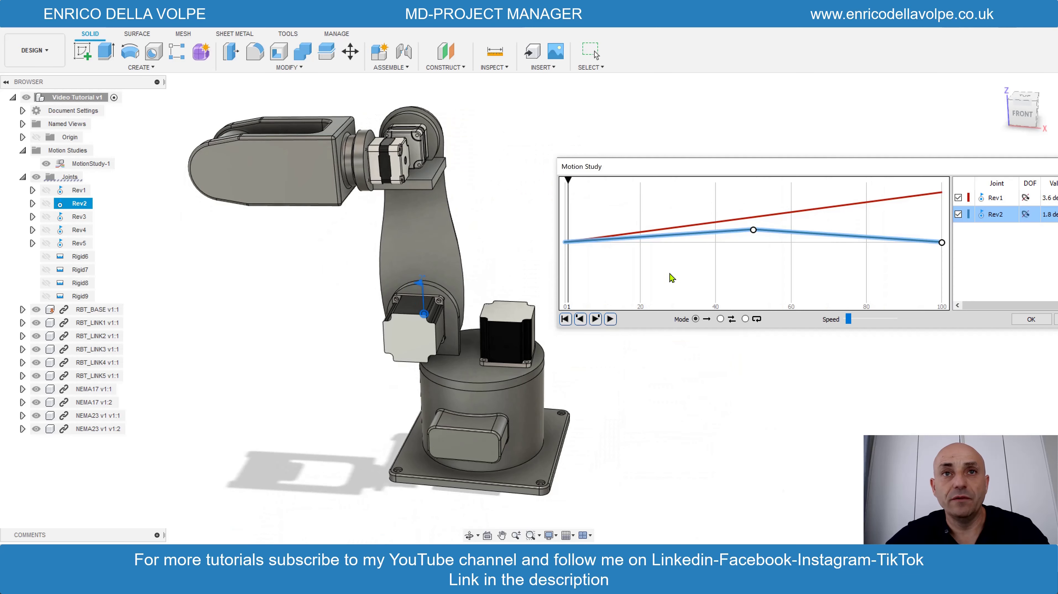
# Step: Close and reopen MotionStudy-1 for editing, then add the Rev3 joint to it
pyautogui.click(1031, 319)
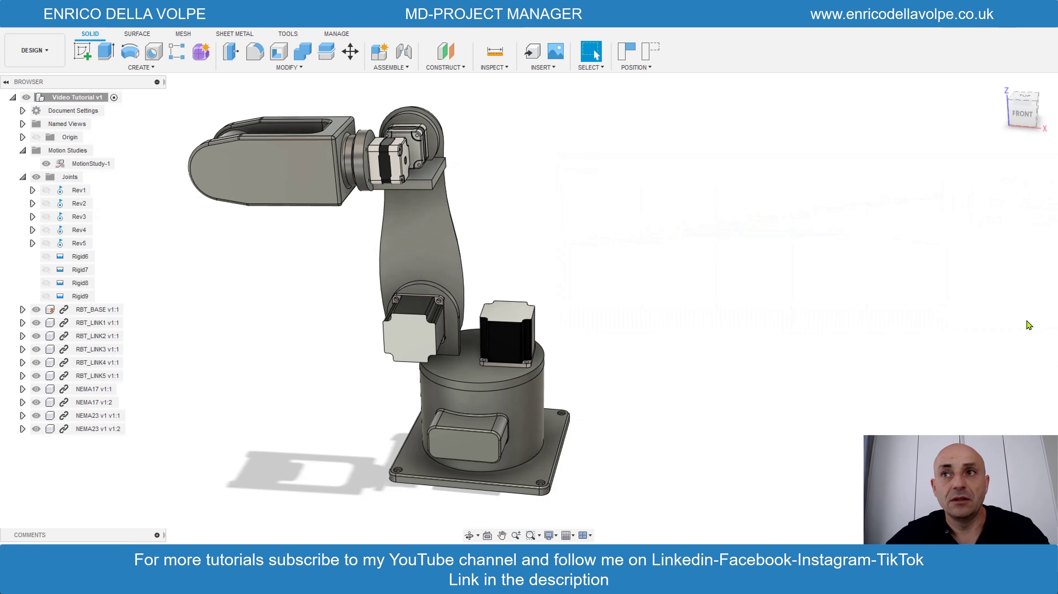
pyautogui.rightClick(94, 163)
pyautogui.click(102, 189)
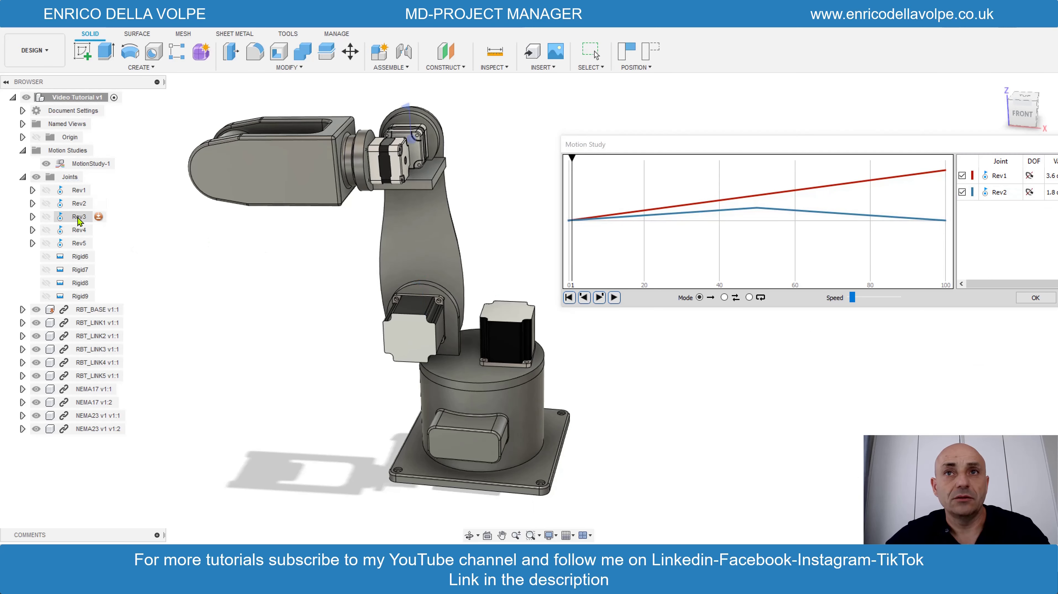
pyautogui.click(79, 217)
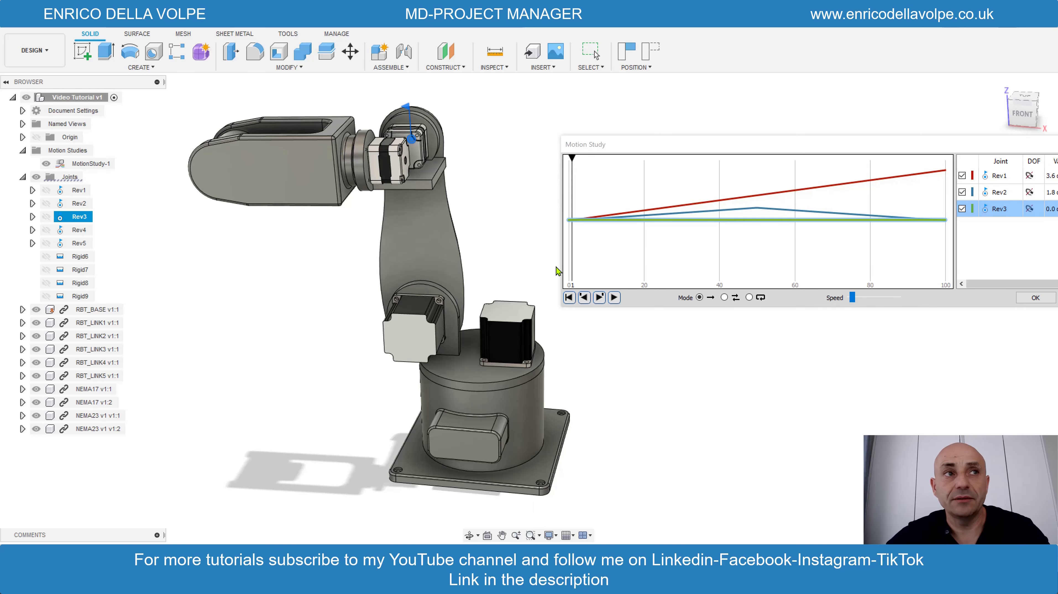
# Step: Set Rev3's keypoint at step 50 to -60 degrees
pyautogui.click(750, 220)
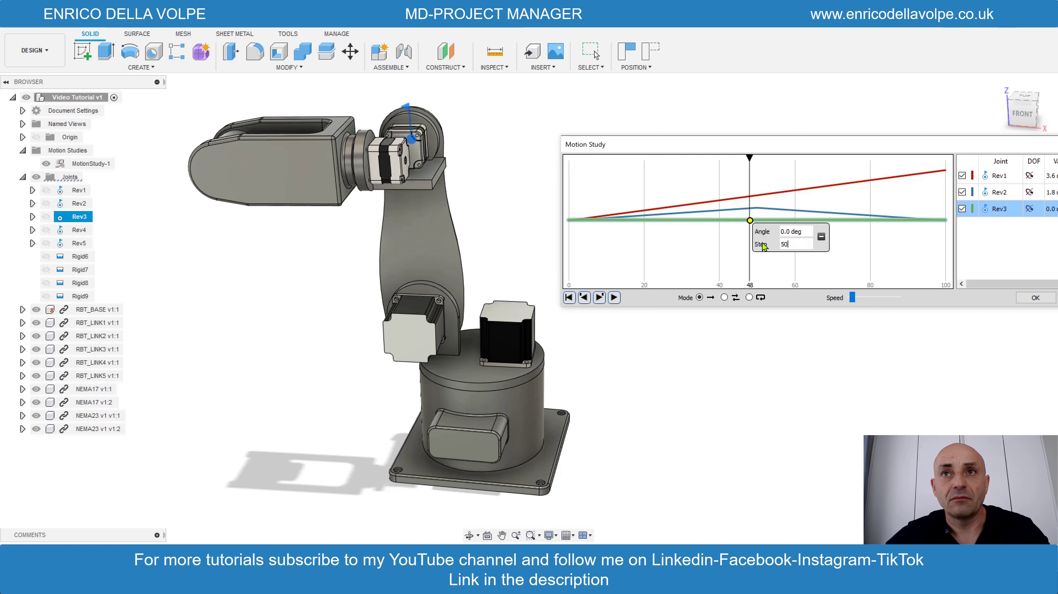
pyautogui.moveTo(807, 232); pyautogui.dragTo(752, 228)
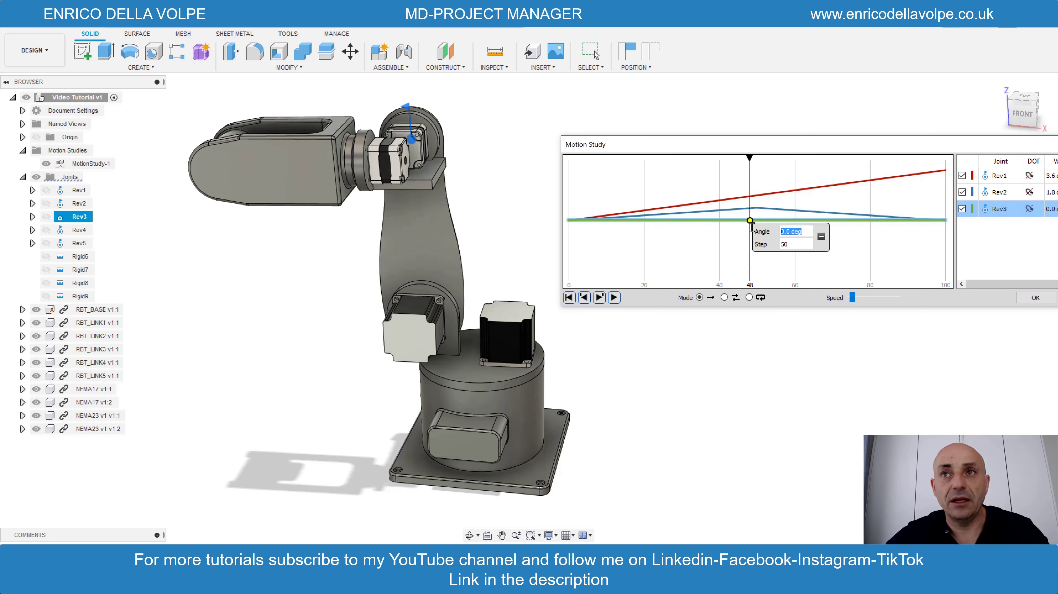
pyautogui.write('60')
pyautogui.press('Return')
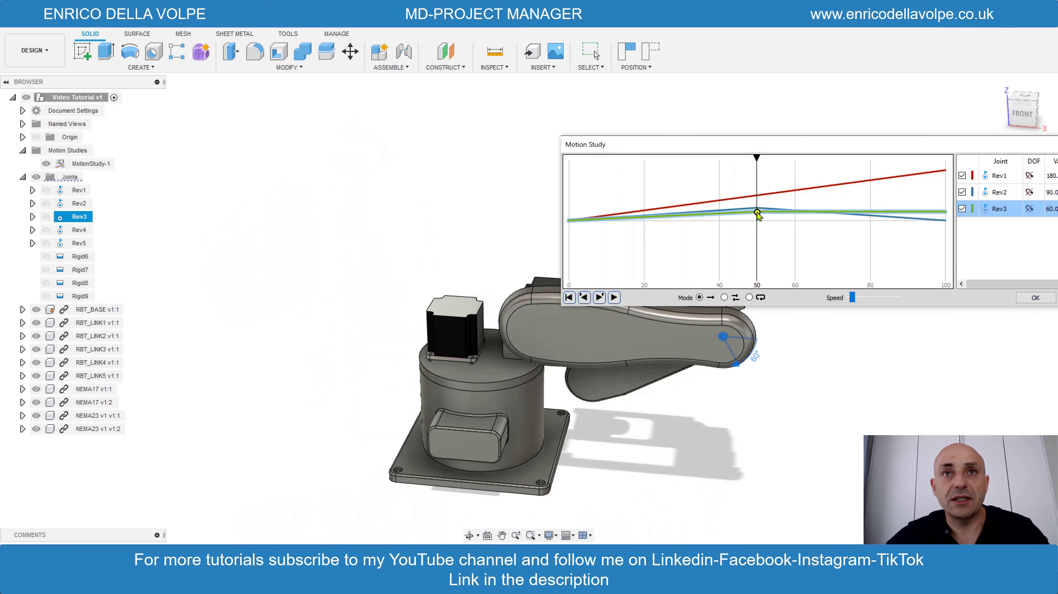
pyautogui.click(757, 213)
pyautogui.write('-60')
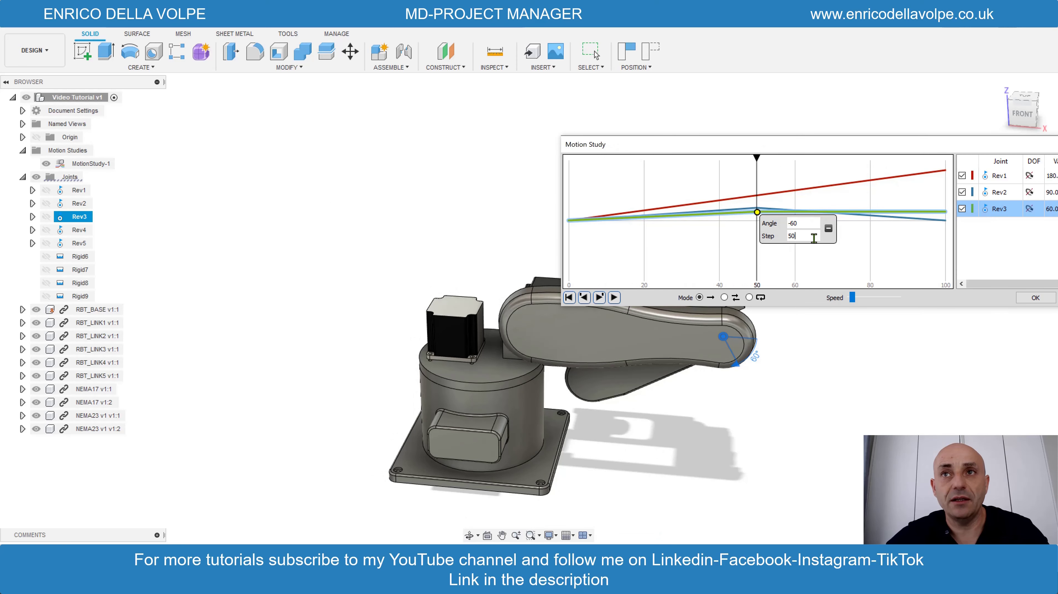
pyautogui.press('Return')
# Step: Preview the three-joint animation by scrubbing and playing the timeline
pyautogui.moveTo(758, 158)
pyautogui.mouseDown()
pyautogui.moveTo(771, 158)
pyautogui.moveTo(583, 179)
pyautogui.moveTo(768, 201)
pyautogui.moveTo(584, 220)
pyautogui.mouseUp()
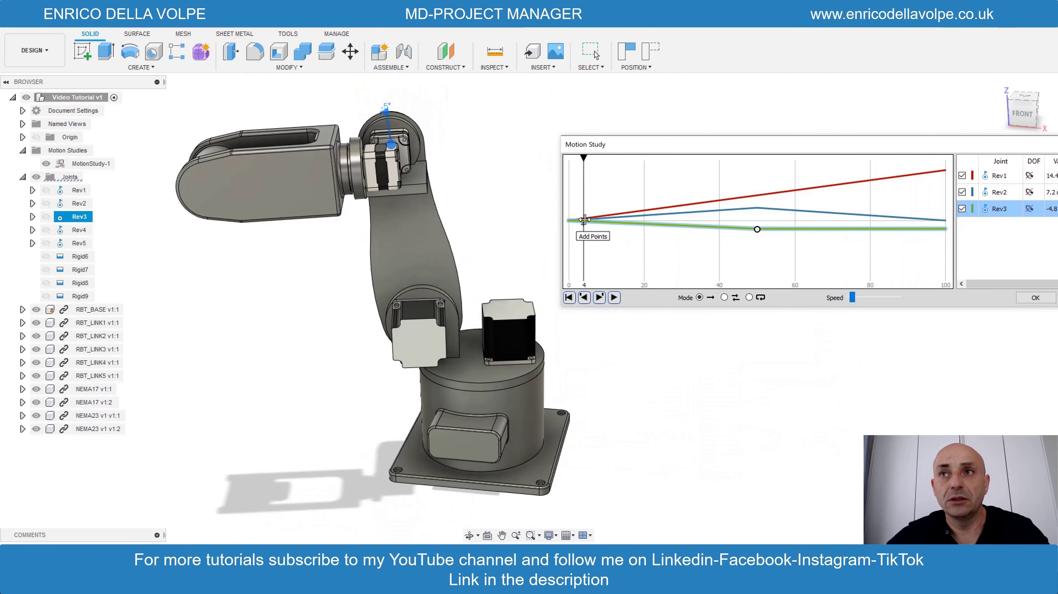
pyautogui.click(614, 297)
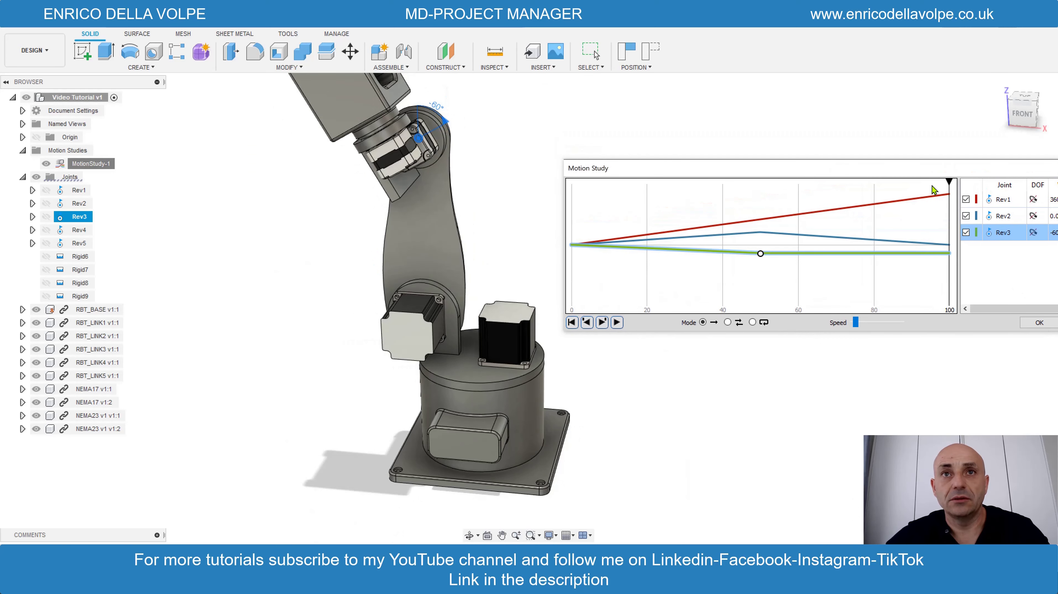
pyautogui.moveTo(948, 196); pyautogui.dragTo(572, 192)
pyautogui.press('Escape')
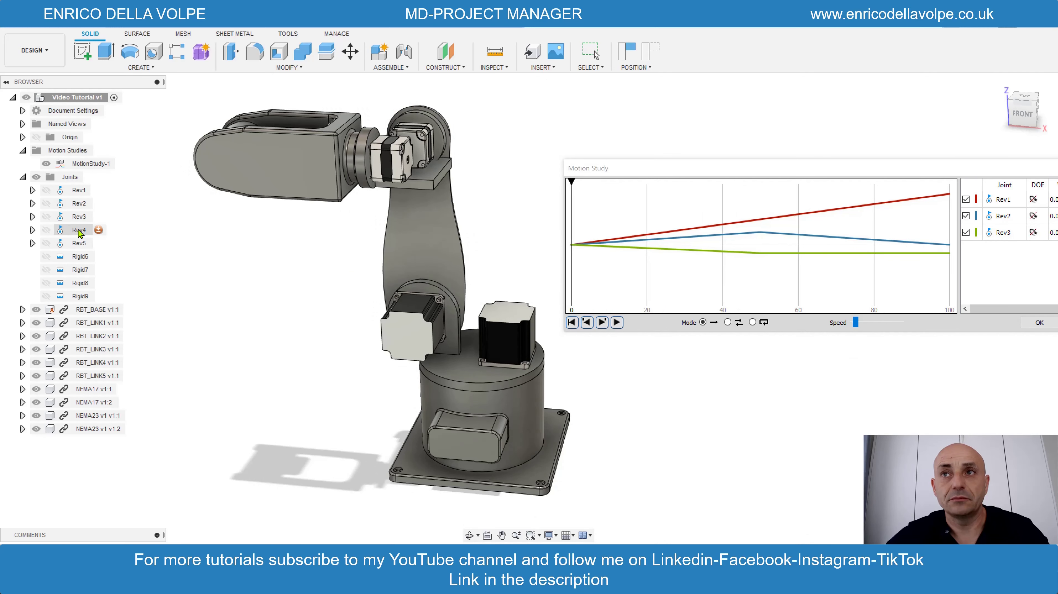
# Step: Add Rev4 to the motion study with a 400° keypoint at step 100
pyautogui.click(79, 231)
pyautogui.click(950, 244)
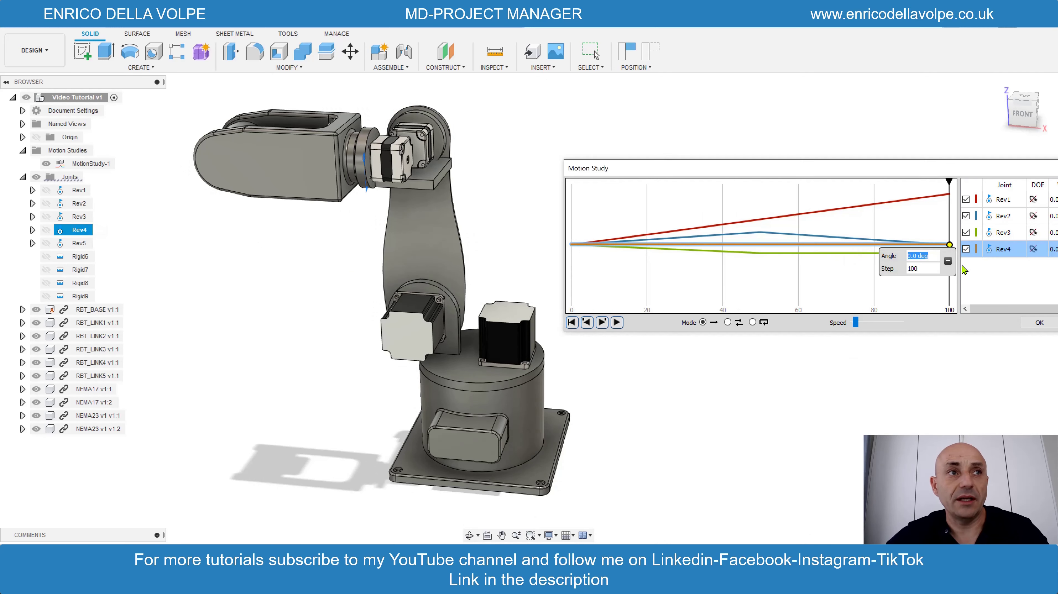
pyautogui.write('400')
pyautogui.press('Return')
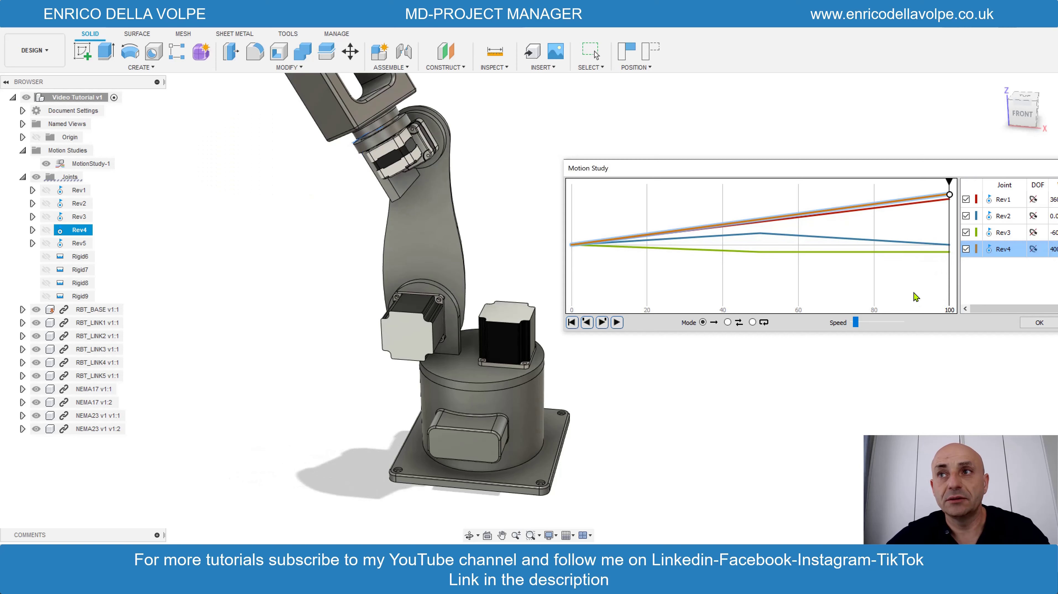
# Step: Preview the early steps, add Rev5 to the study, and close the editor
pyautogui.moveTo(920, 183)
pyautogui.mouseDown()
pyautogui.moveTo(591, 213)
pyautogui.moveTo(928, 234)
pyautogui.moveTo(602, 249)
pyautogui.mouseUp()
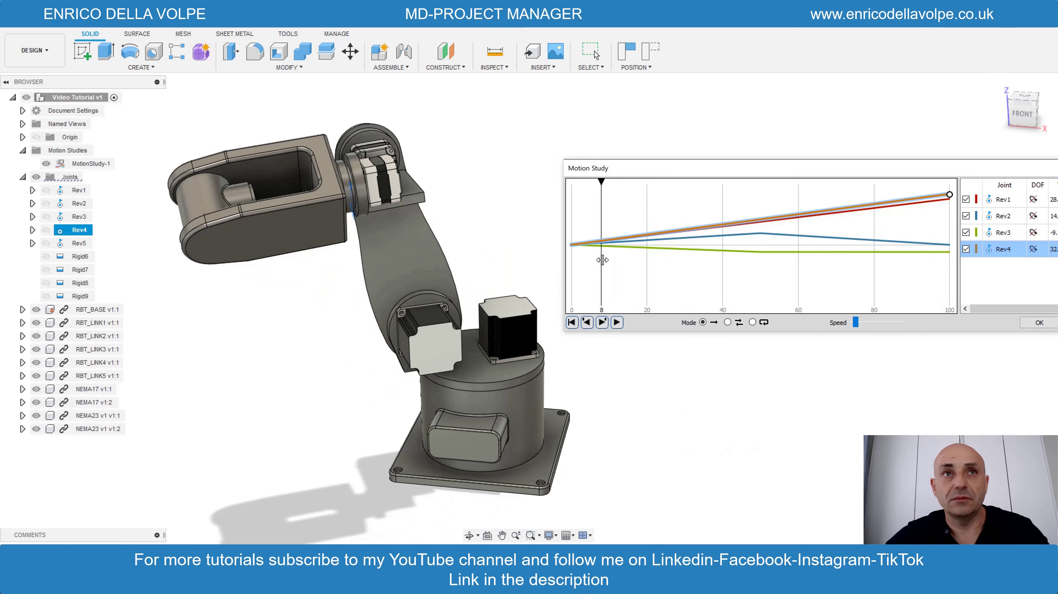
pyautogui.click(82, 248)
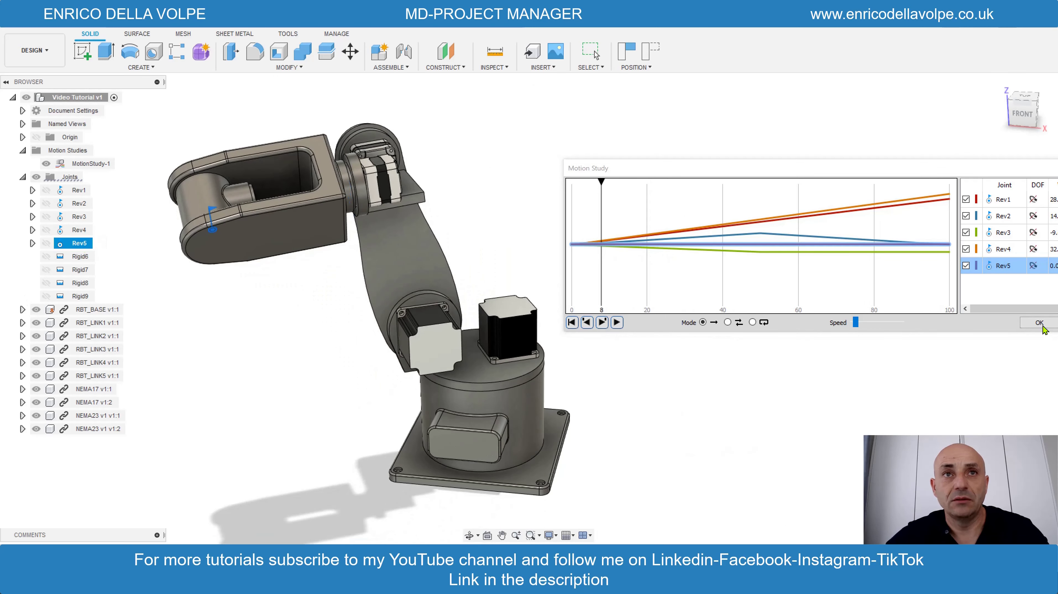
pyautogui.press('Return')
# Step: Edit the Rev5 joint so its angle is 0 deg instead of -180 deg
pyautogui.rightClick(72, 246)
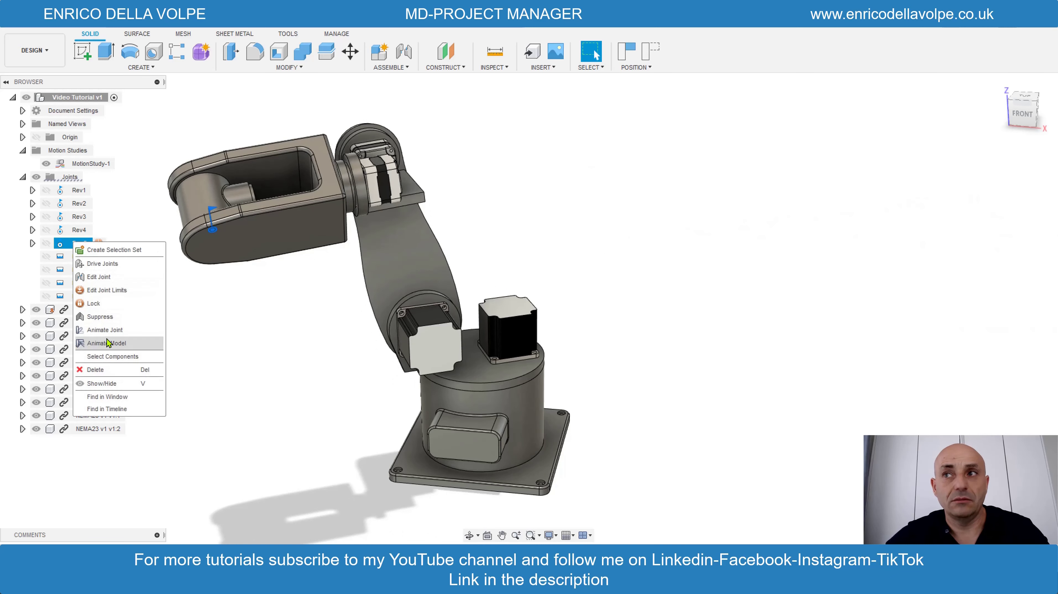
pyautogui.click(104, 278)
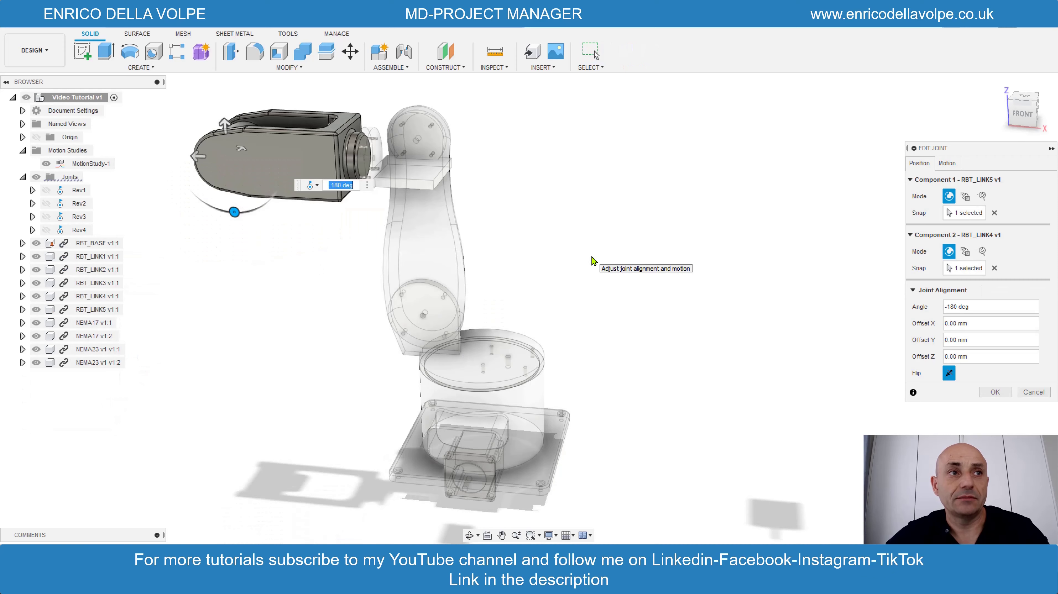
pyautogui.write('0')
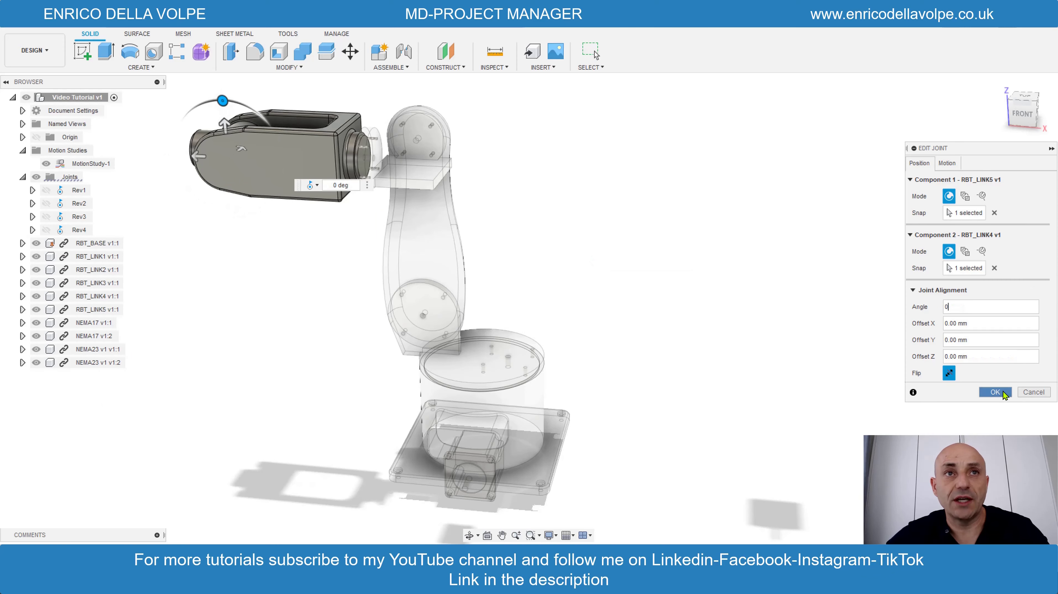
pyautogui.click(995, 393)
pyautogui.moveTo(709, 351)
pyautogui.keyDown('shift'); pyautogui.mouseDown(button='middle')
pyautogui.moveTo(811, 416)
pyautogui.moveTo(664, 232)
pyautogui.moveTo(699, 217)
pyautogui.mouseUp(button='middle'); pyautogui.keyUp('shift')
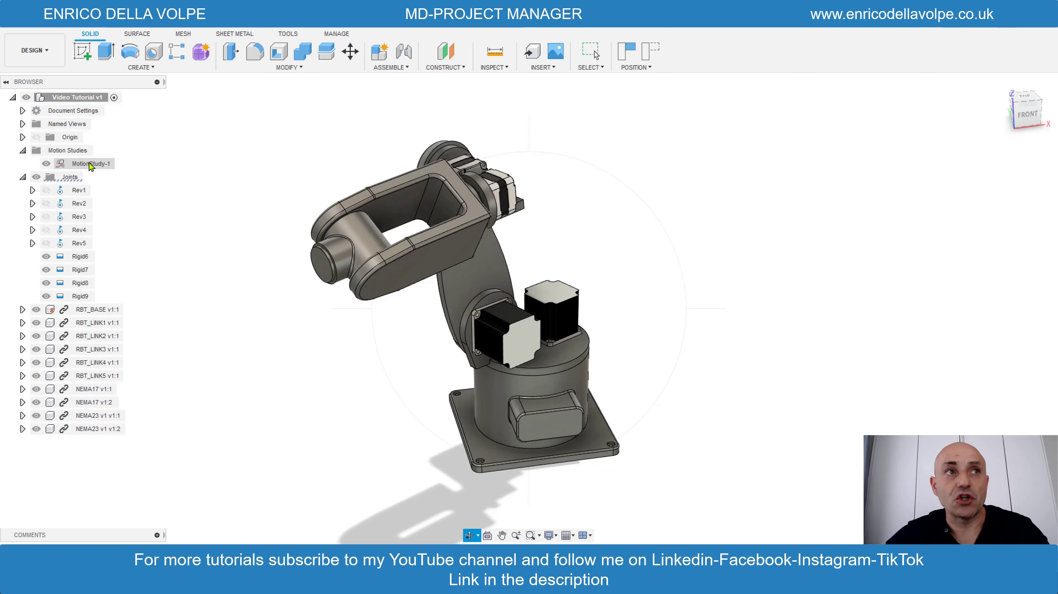
# Step: Replay MotionStudy-1 on its timeline, then drag the upper arm links left into a new pose
pyautogui.rightClick(90, 164)
pyautogui.click(125, 185)
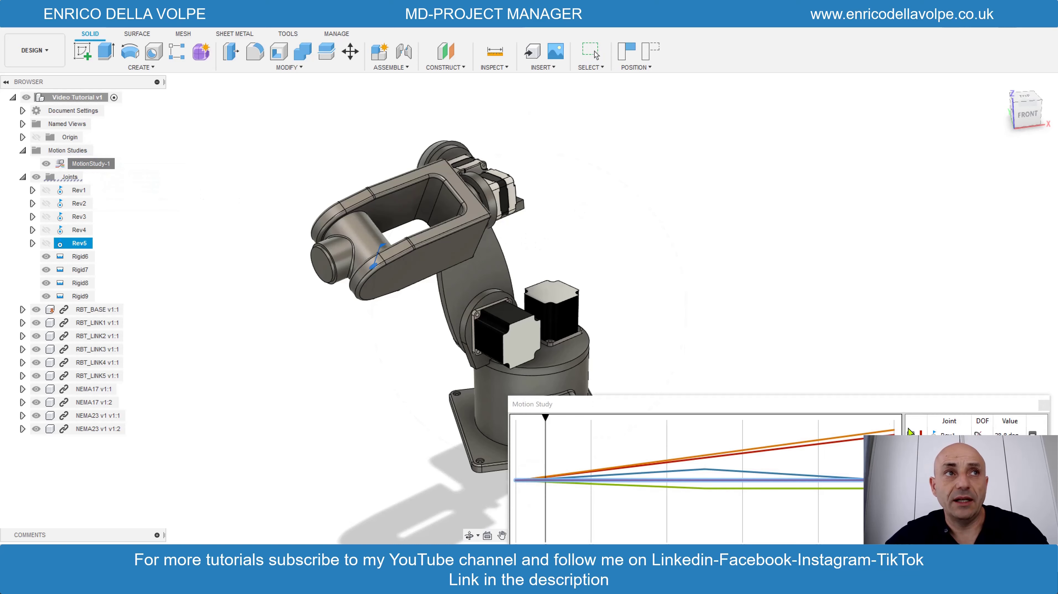
pyautogui.moveTo(545, 418)
pyautogui.mouseDown()
pyautogui.moveTo(743, 417)
pyautogui.moveTo(554, 404)
pyautogui.mouseUp()
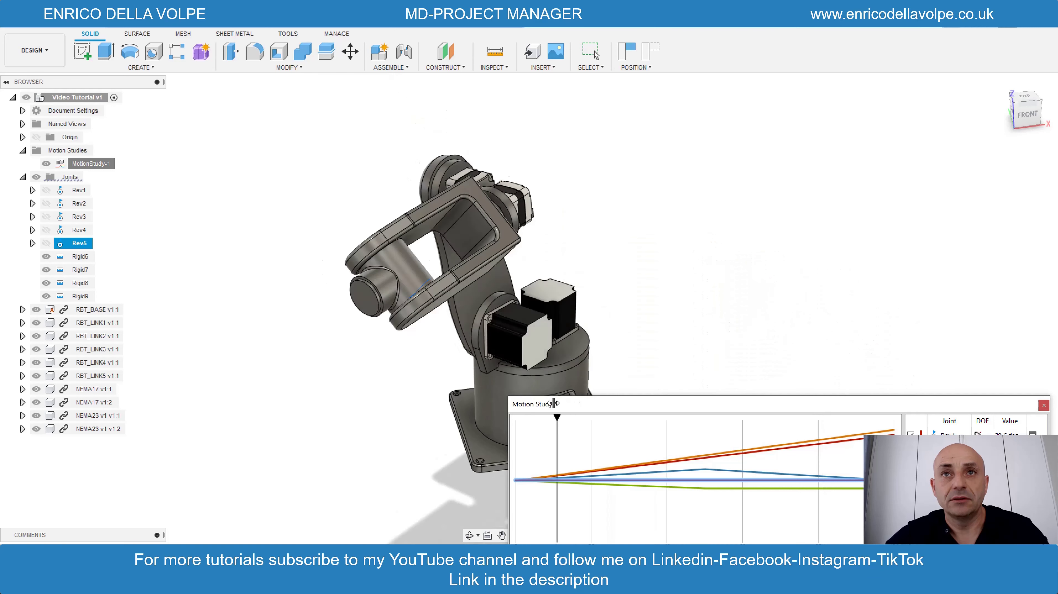
pyautogui.click(1043, 406)
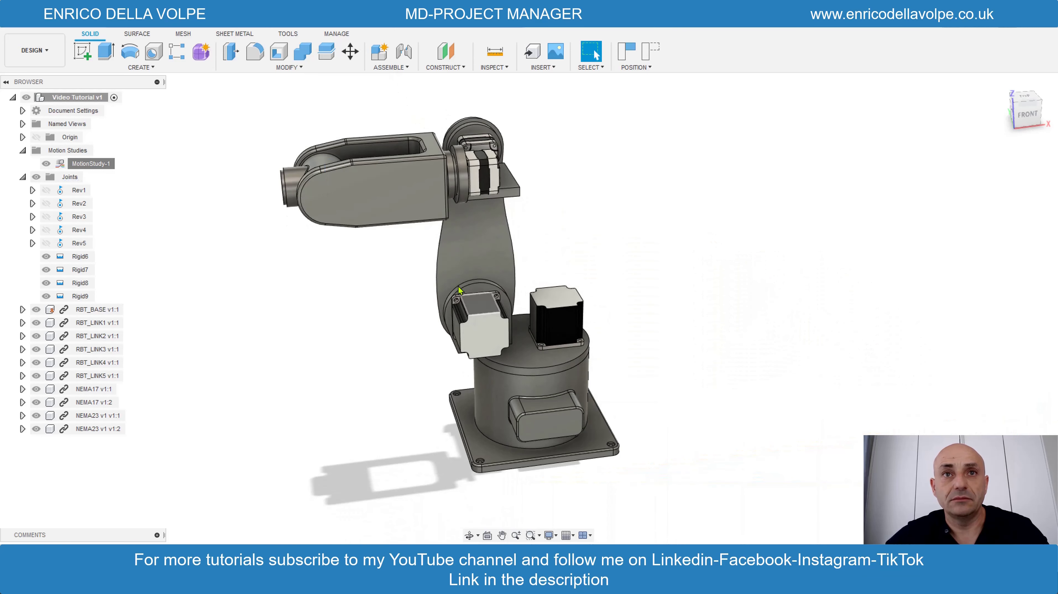
pyautogui.moveTo(460, 290); pyautogui.dragTo(125, 253)
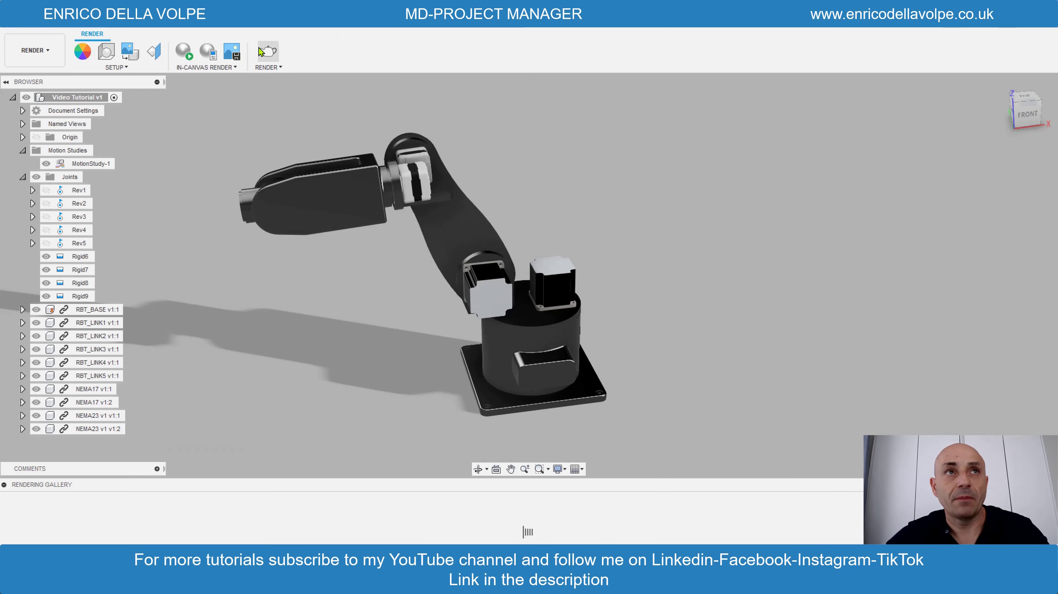
# Step: Set up a Standard-quality cloud render at 1920×733 px, then close the render settings
pyautogui.click(268, 51)
pyautogui.click(409, 189)
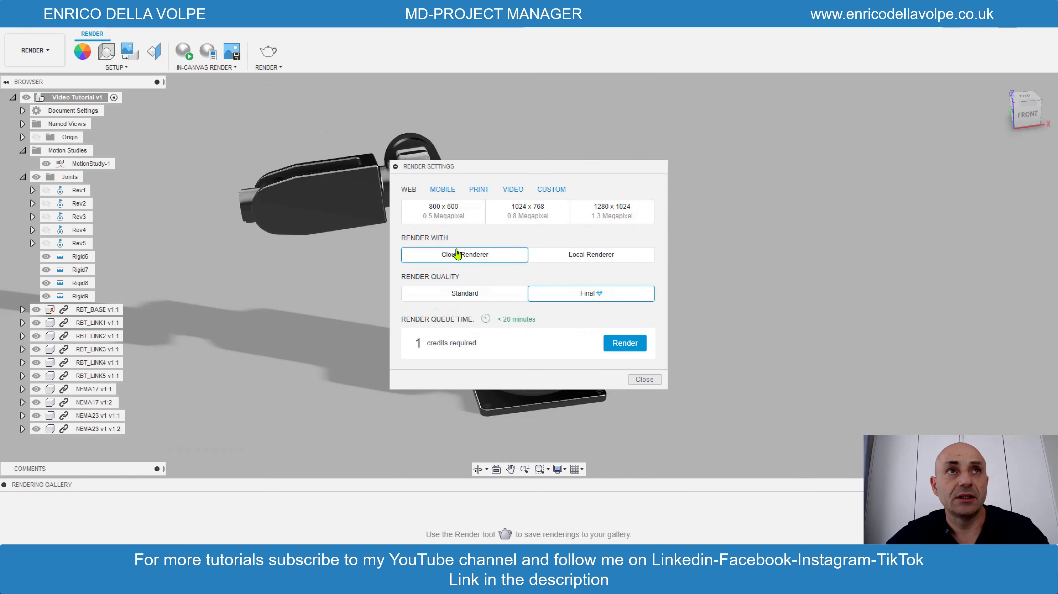
pyautogui.click(455, 293)
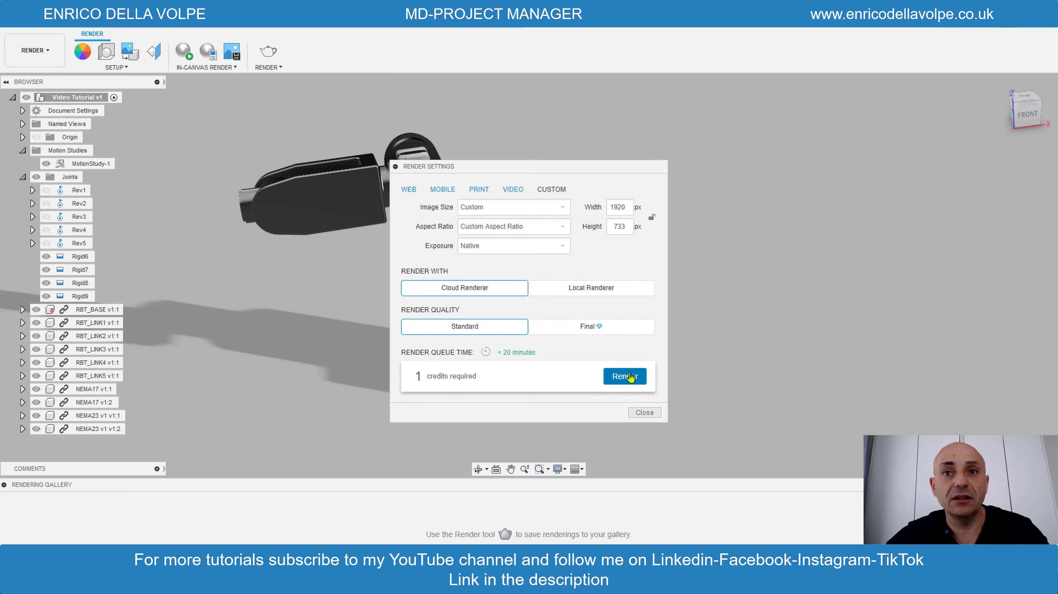
pyautogui.moveTo(518, 167); pyautogui.dragTo(792, 151)
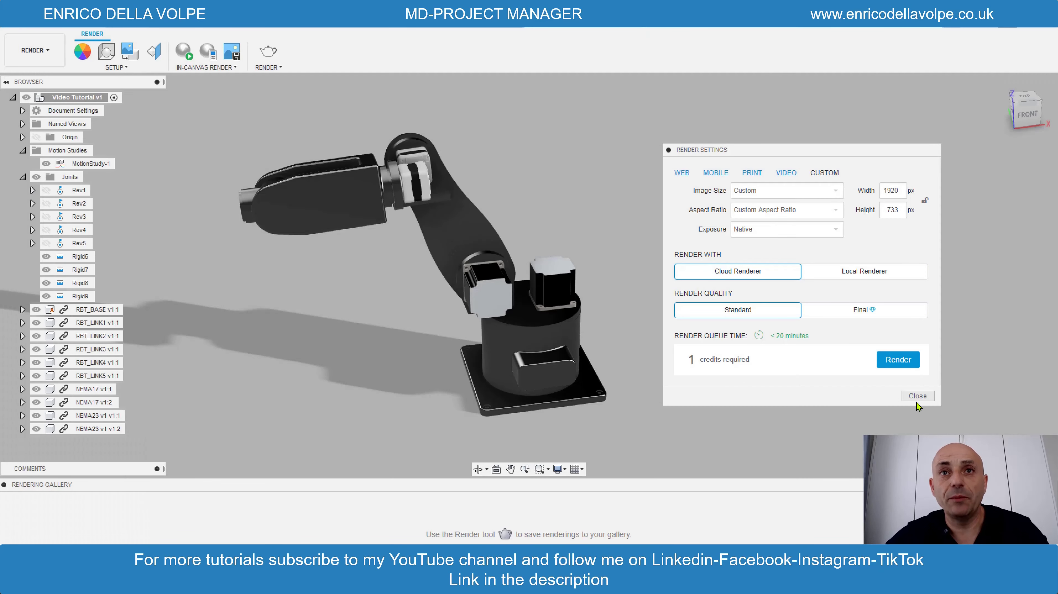
pyautogui.click(919, 393)
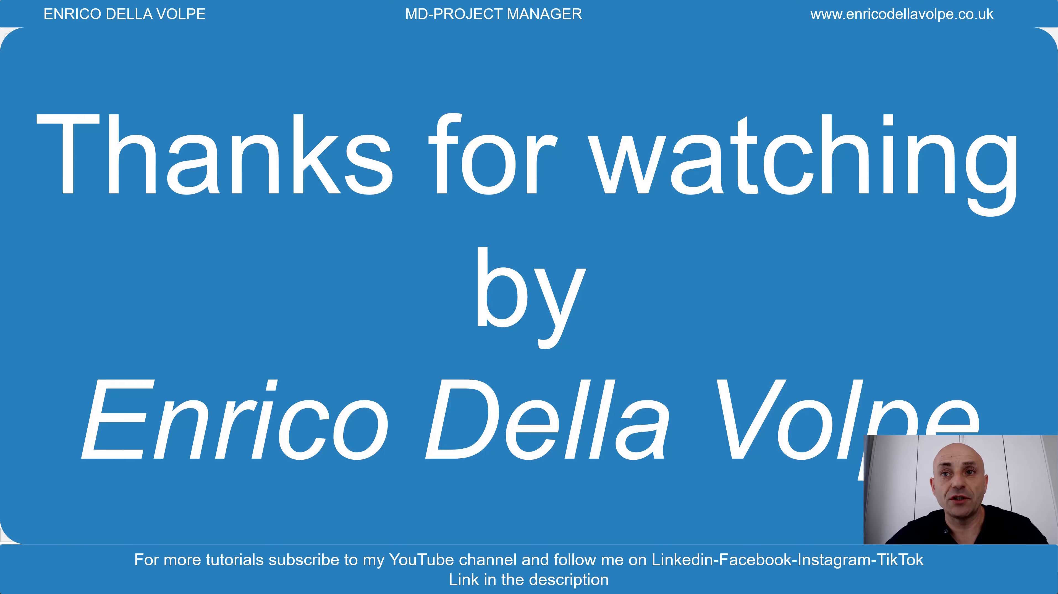